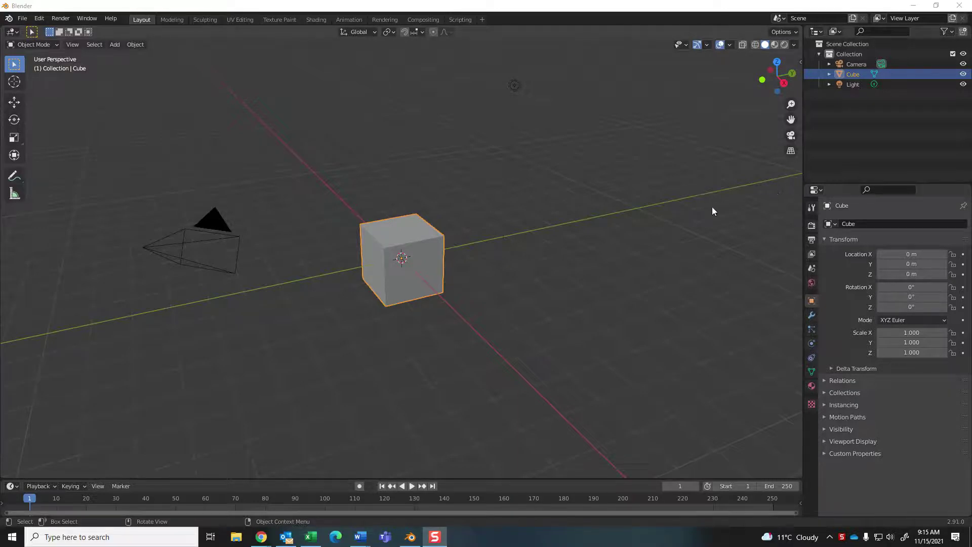
- Start Shortcut VUr from its tab in the viewport sidebar
click(799, 61)
click(797, 161)
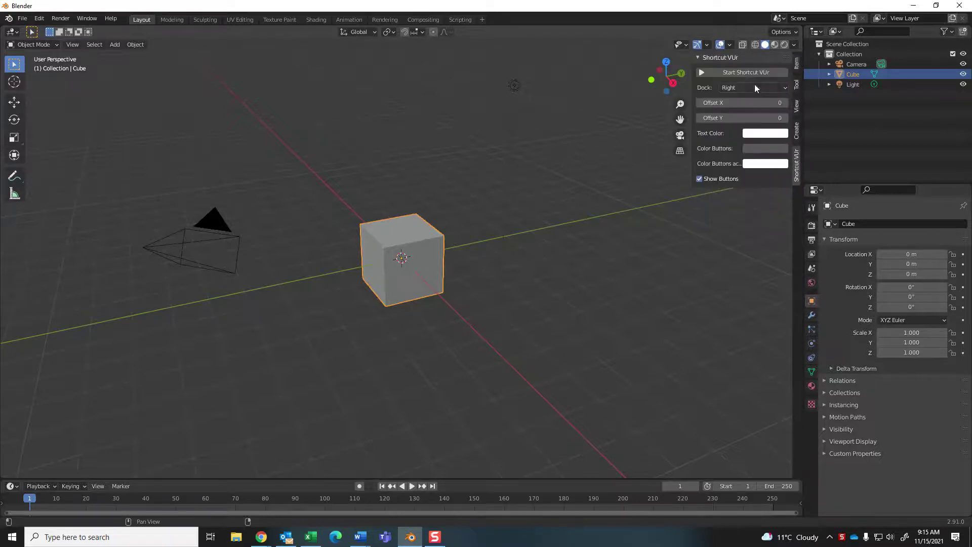
click(738, 72)
- Make the shortcut text yellow and the active-button colour orange
click(755, 134)
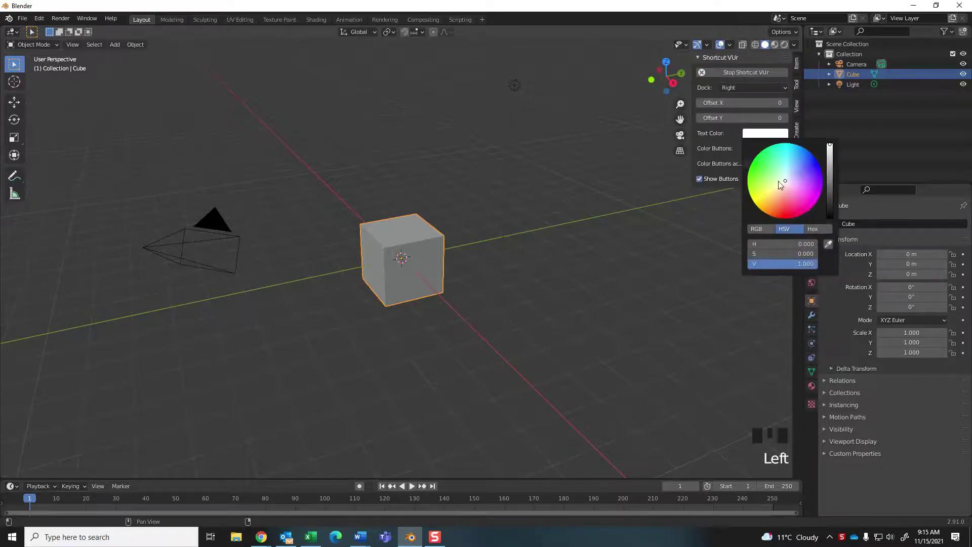
drag(779, 181, 759, 205)
click(765, 164)
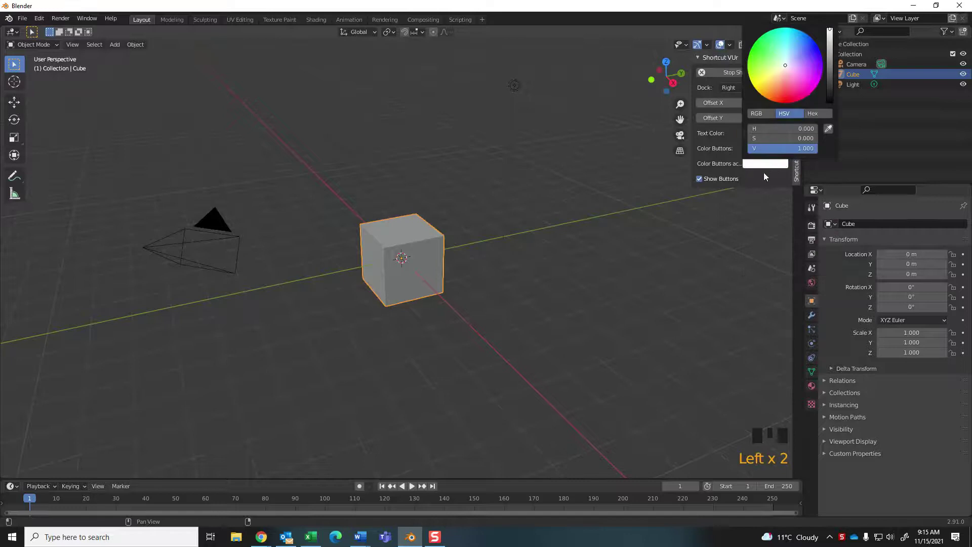
drag(780, 66, 806, 91)
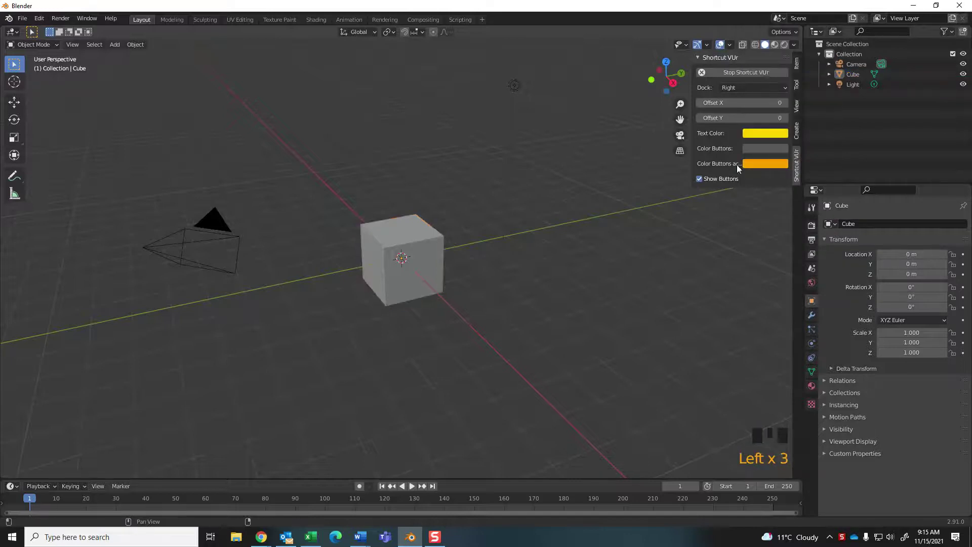
- Hide the sidebar, select the cube and enter Edit Mode
key(n)
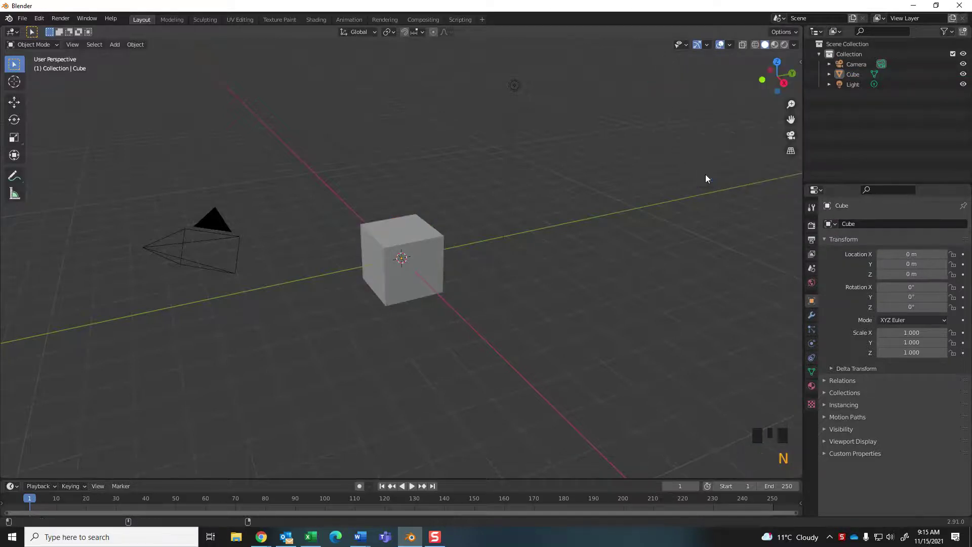
click(423, 276)
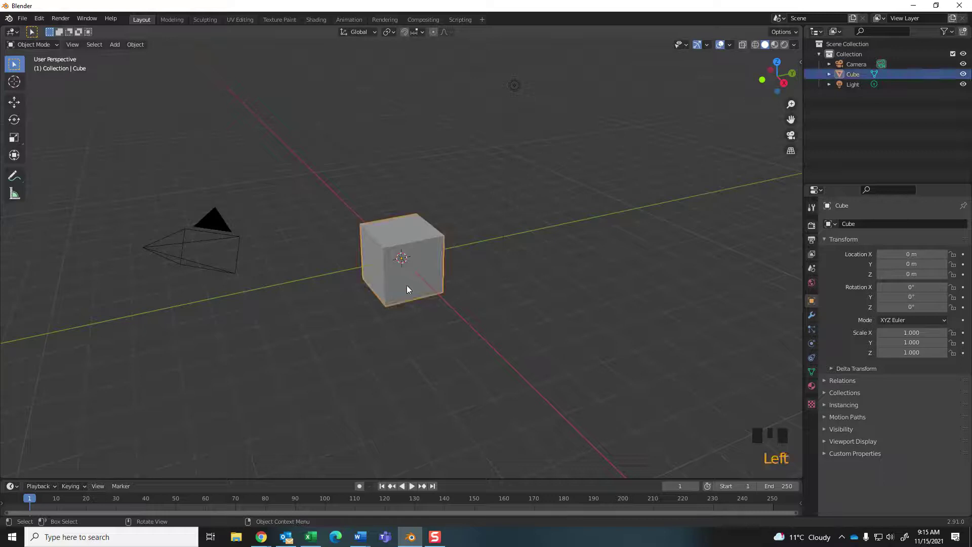
mouse_move(488, 315)
middle_down()
mouse_move(475, 300)
mouse_move(494, 313)
middle_up()
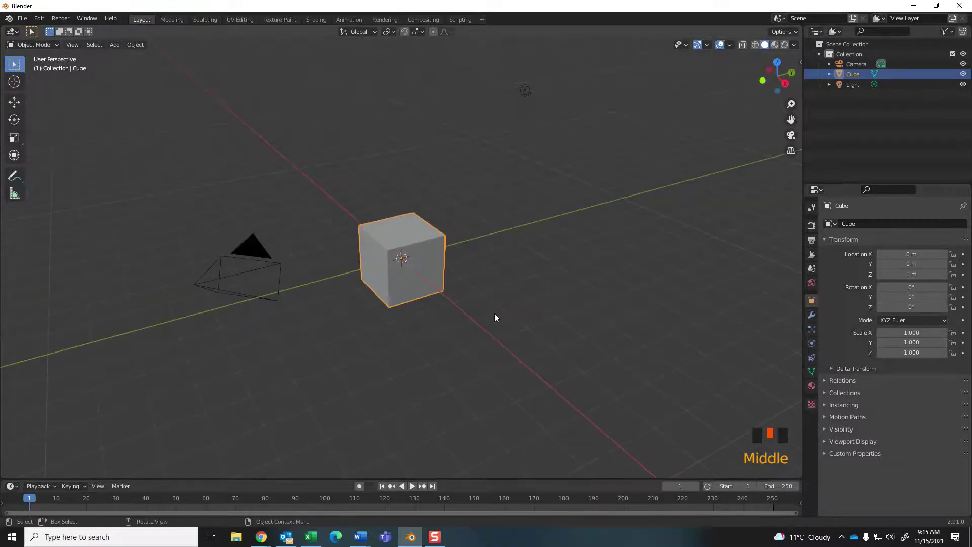
key(Tab)
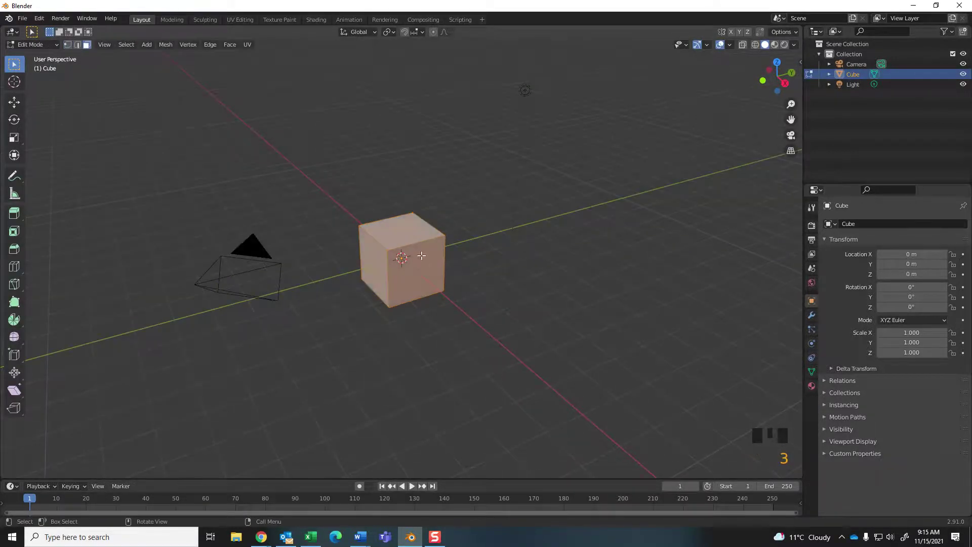
- Extrude the cube's top face upward twice, then return to Object Mode
click(431, 283)
key(e)
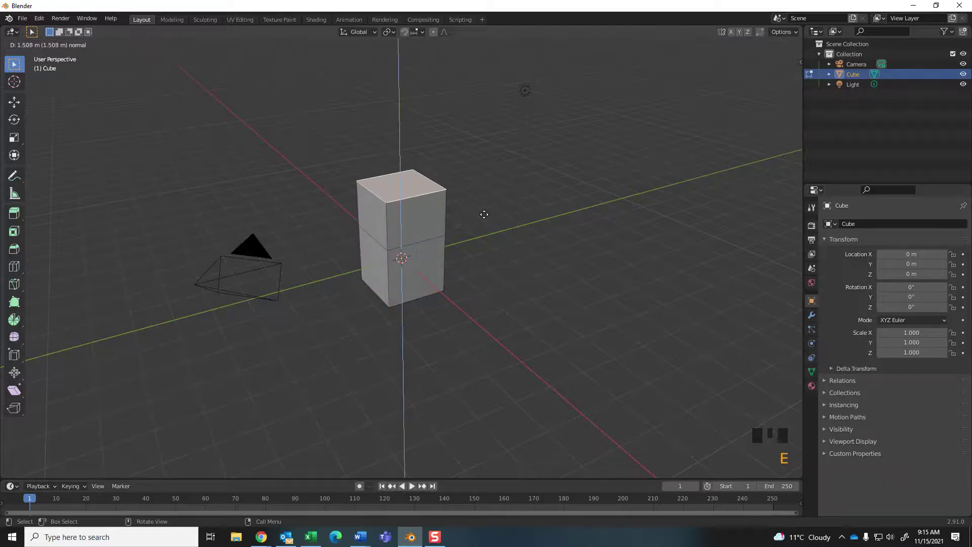
click(481, 210)
key(e)
click(480, 150)
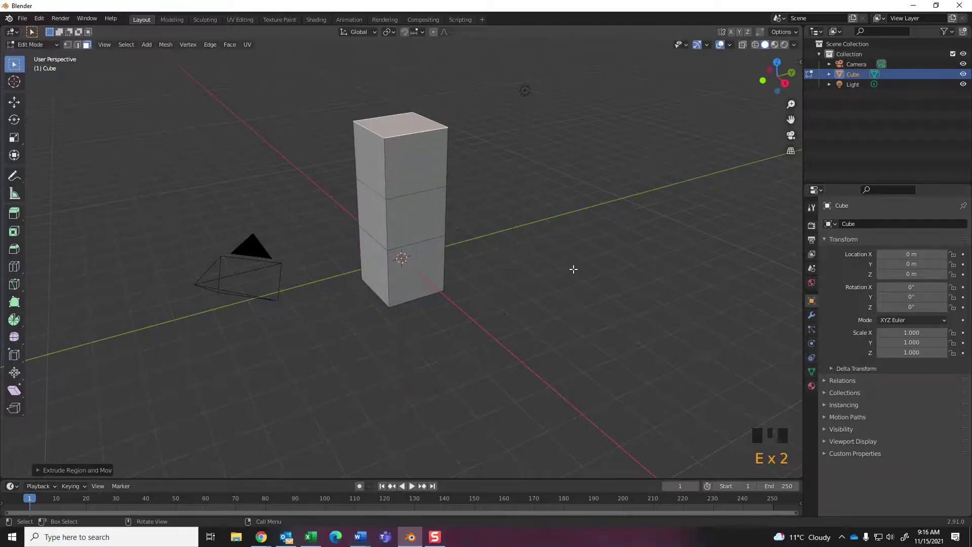
middle_drag(574, 269, 541, 249)
key(Tab)
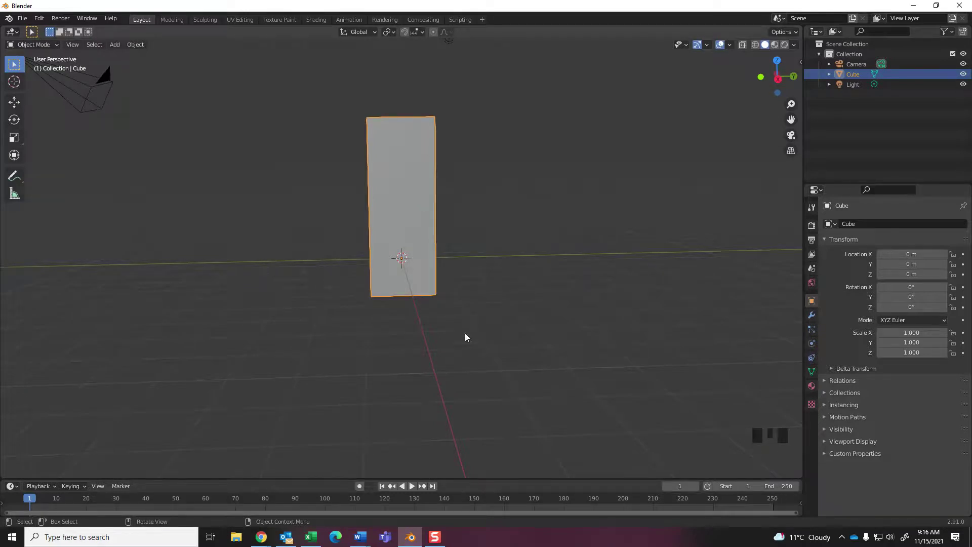
- Add an armature and expand its Viewport Display settings in Object Data Properties
key(shift+a)
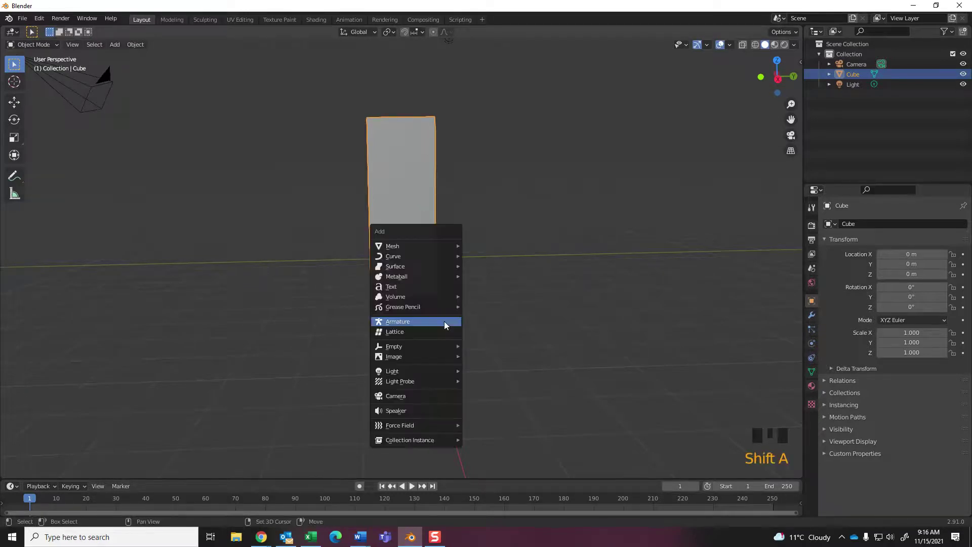
click(400, 324)
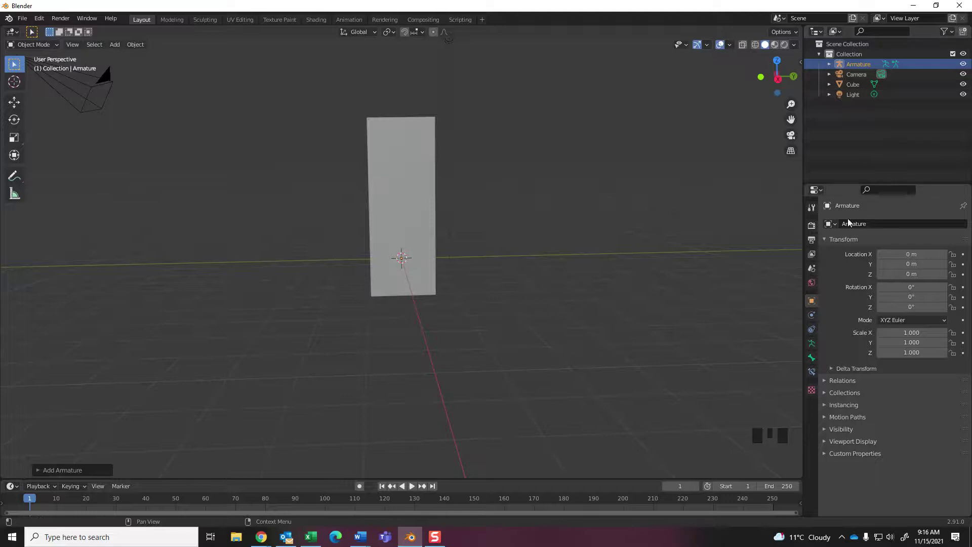
click(812, 344)
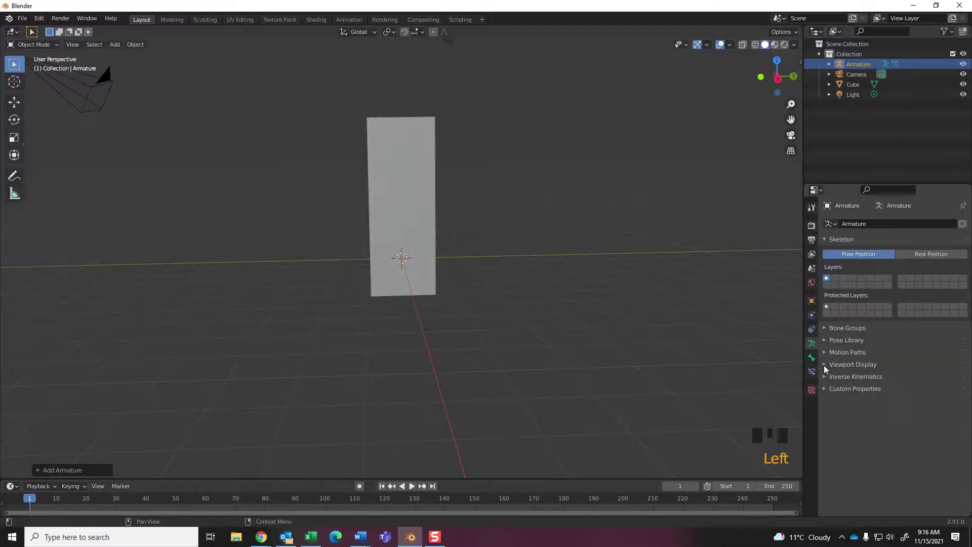
click(825, 365)
- Turn on In Front so the bone draws through the block
click(881, 437)
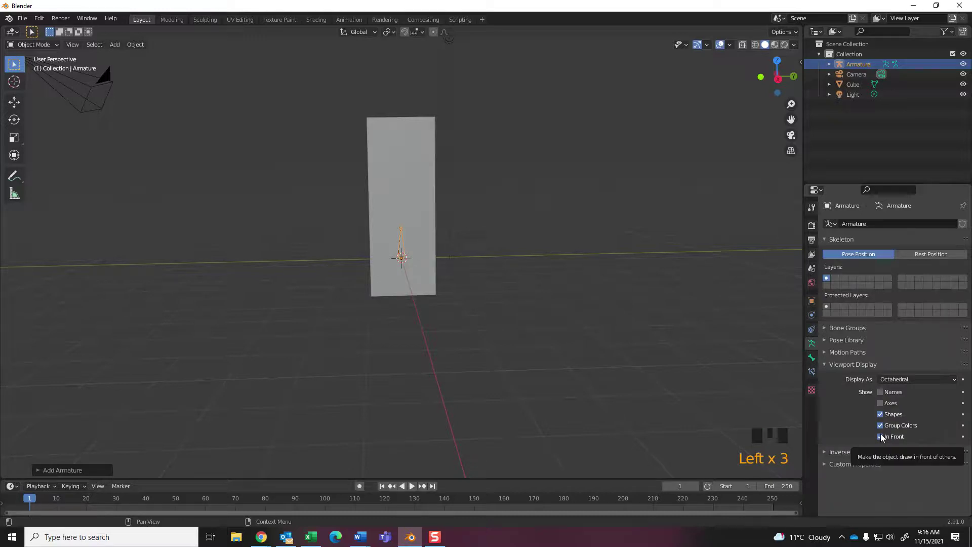
triple_click(881, 437)
triple_click(880, 437)
triple_click(881, 437)
click(881, 437)
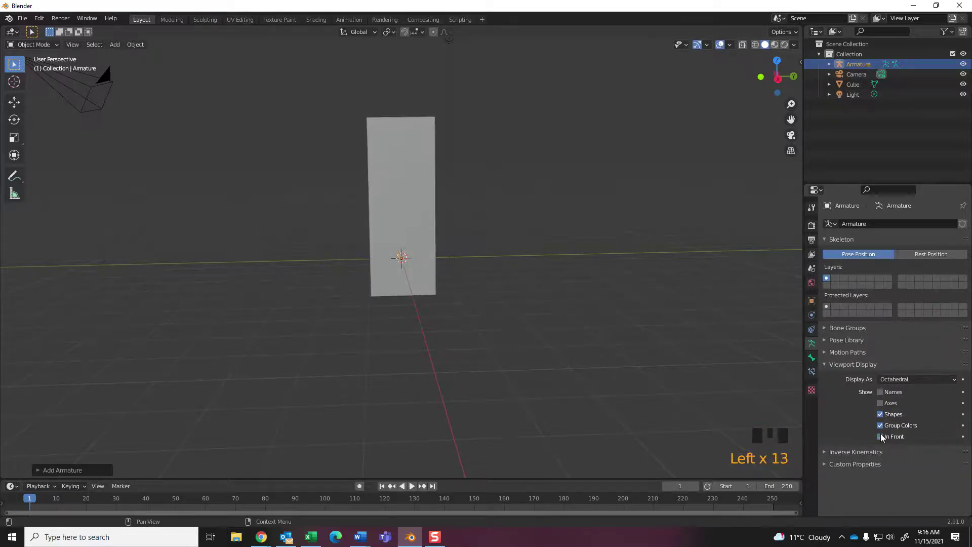
double_click(881, 437)
scroll(437, 257, up, 7)
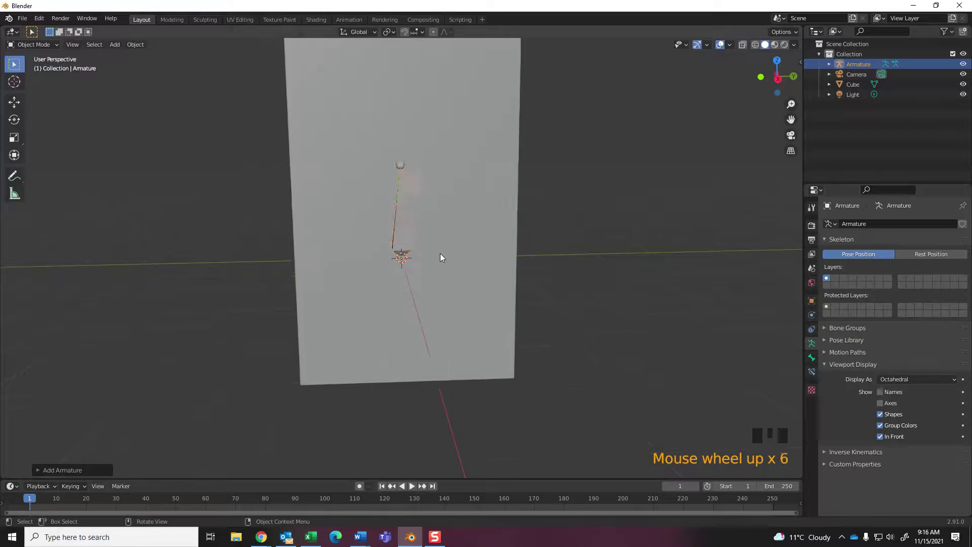
double_click(881, 436)
double_click(881, 436)
double_click(880, 436)
triple_click(881, 437)
click(881, 437)
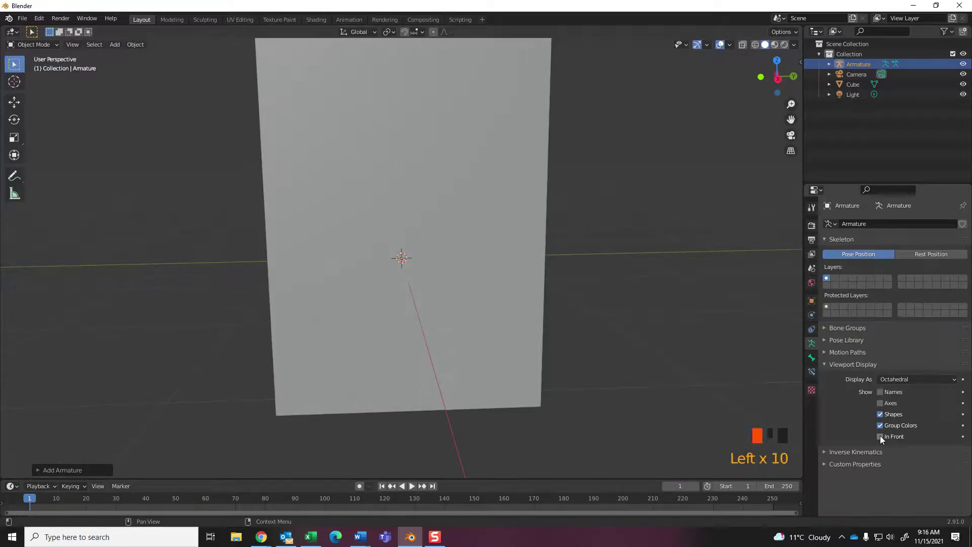
click(880, 435)
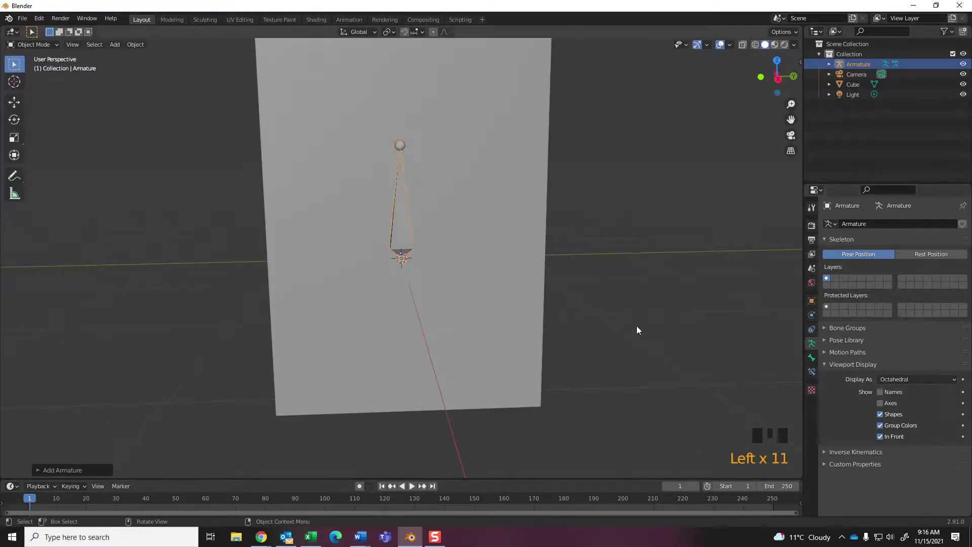
scroll(637, 326, down, 1)
- In front view, move the armature down to the block's base and scale it up
key(KP_1)
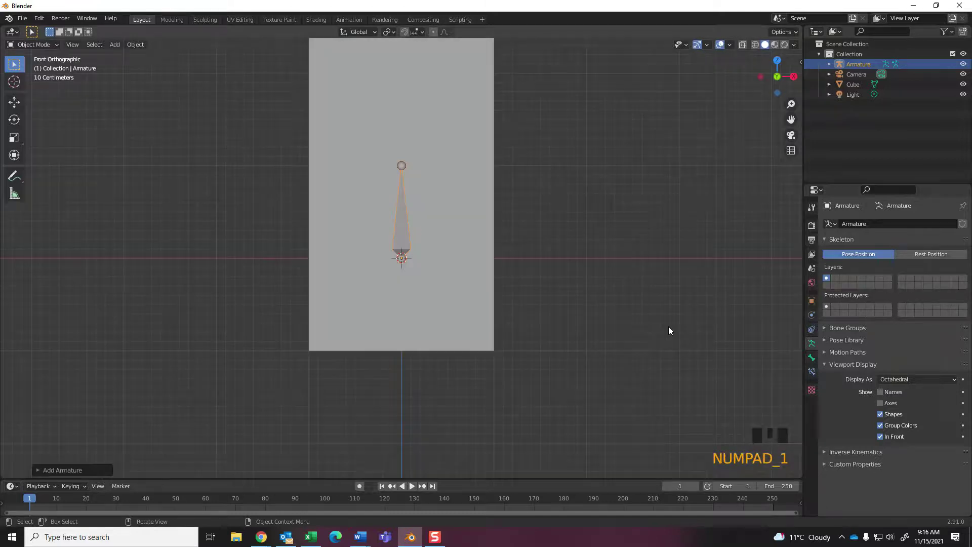
key(g)
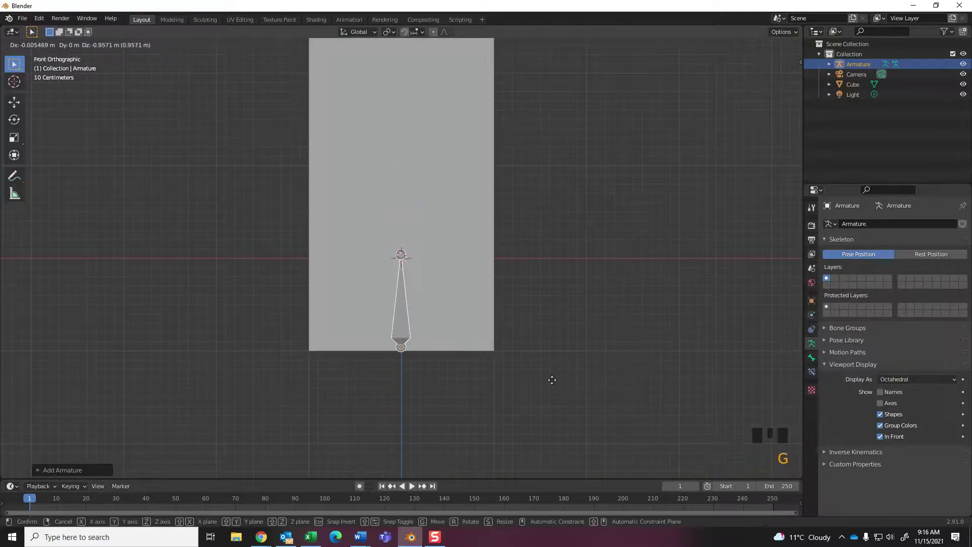
click(552, 380)
scroll(565, 324, down, 5)
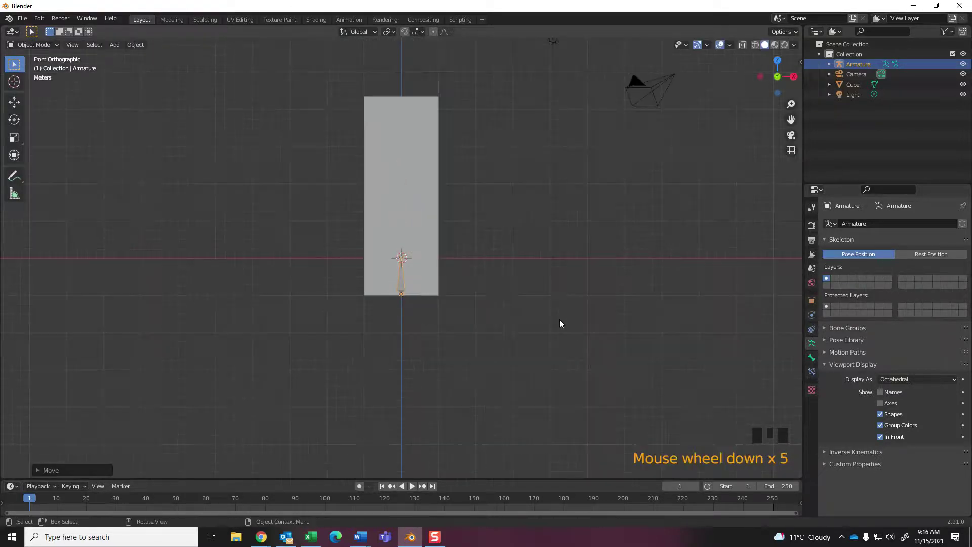
key(s)
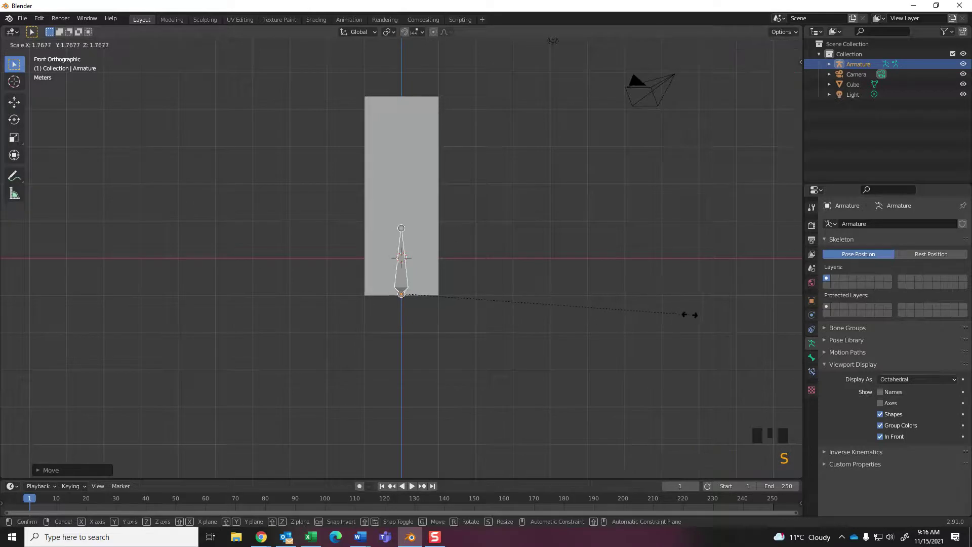
click(690, 317)
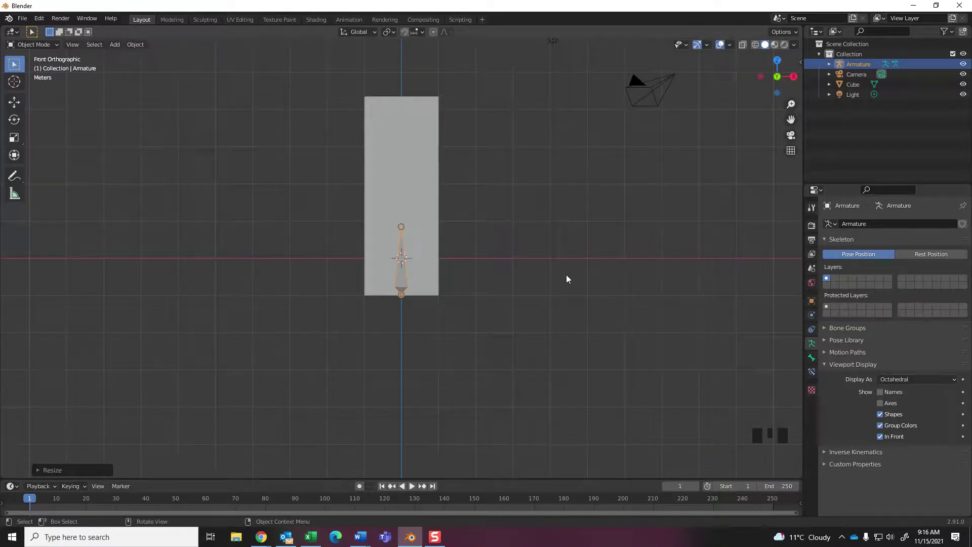
- Extrude two more bones upward so the chain reaches the block's top
key(Tab)
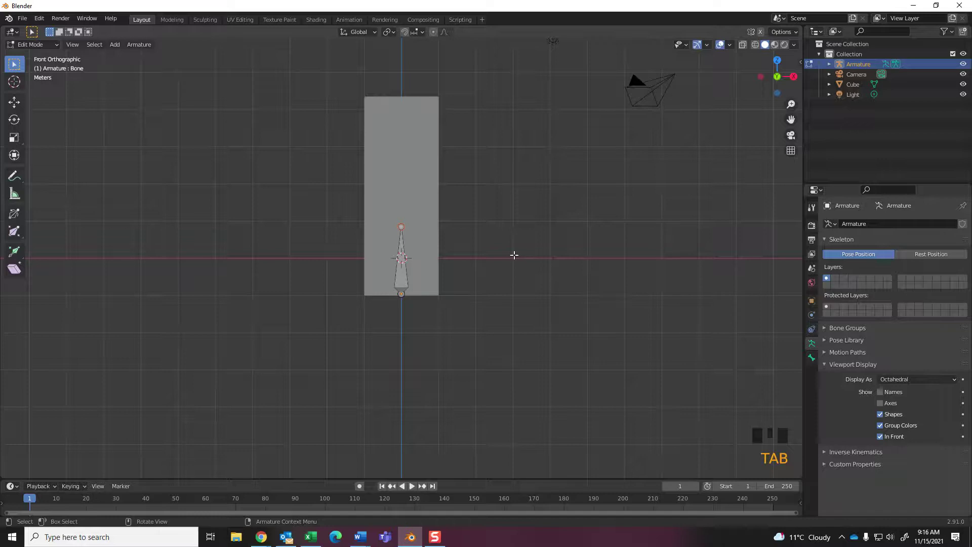
key(e)
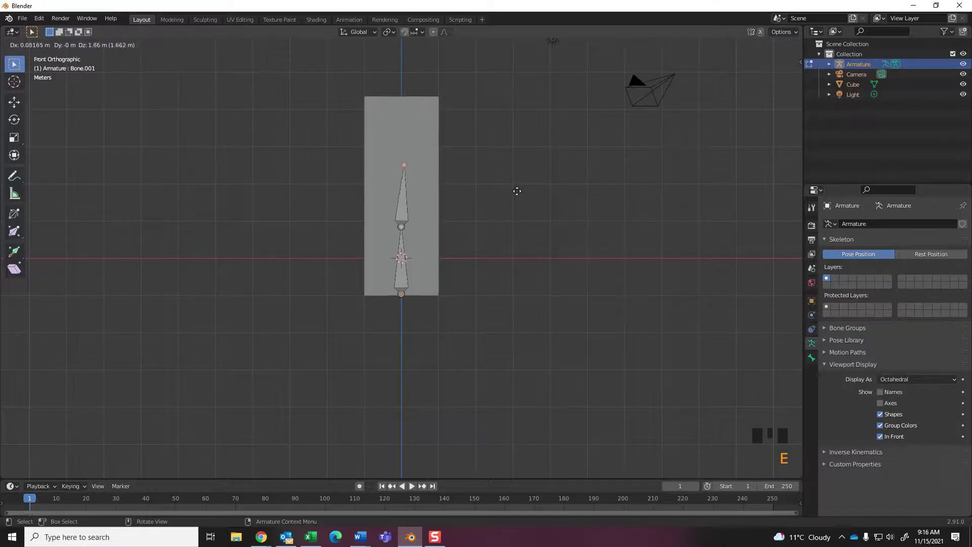
click(516, 185)
key(e)
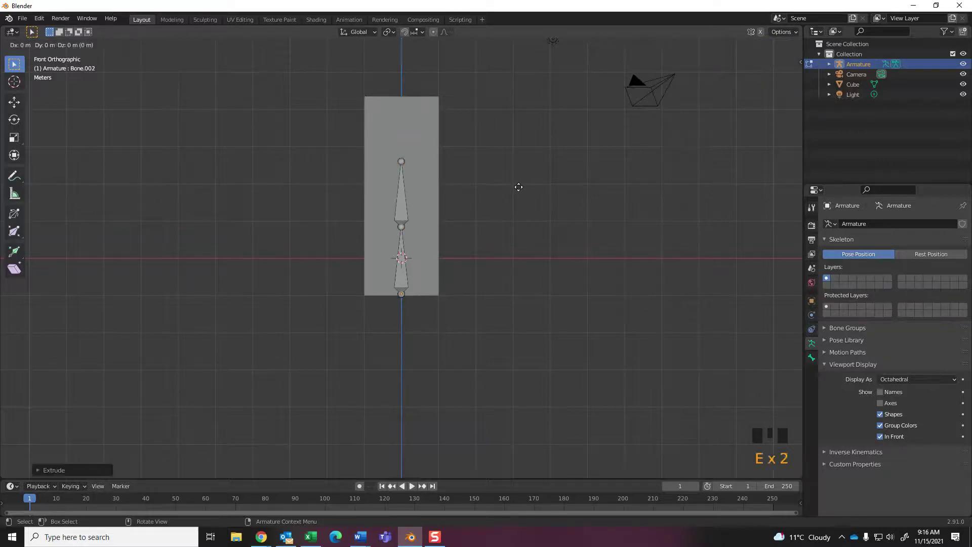
click(517, 125)
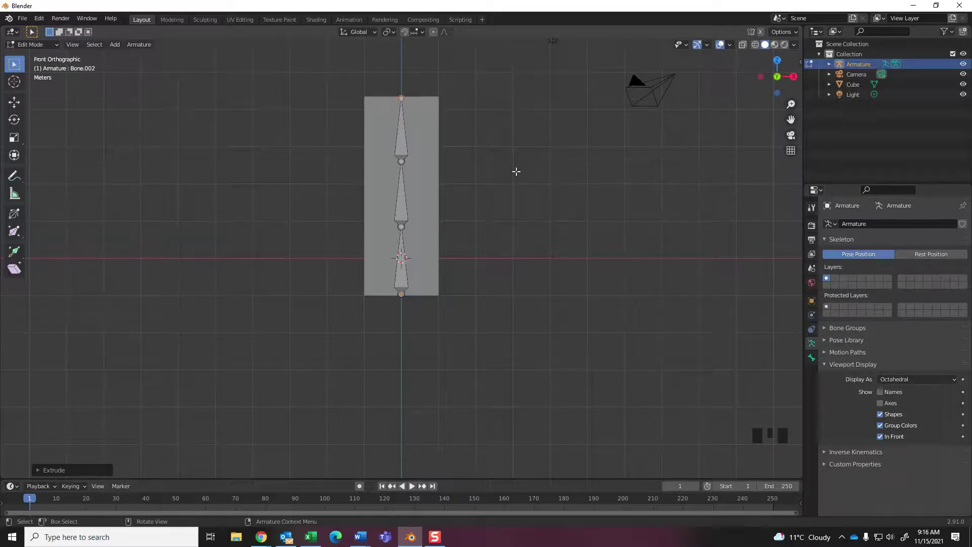
- Switch the armature back to Object Mode and select the tall block
click(49, 43)
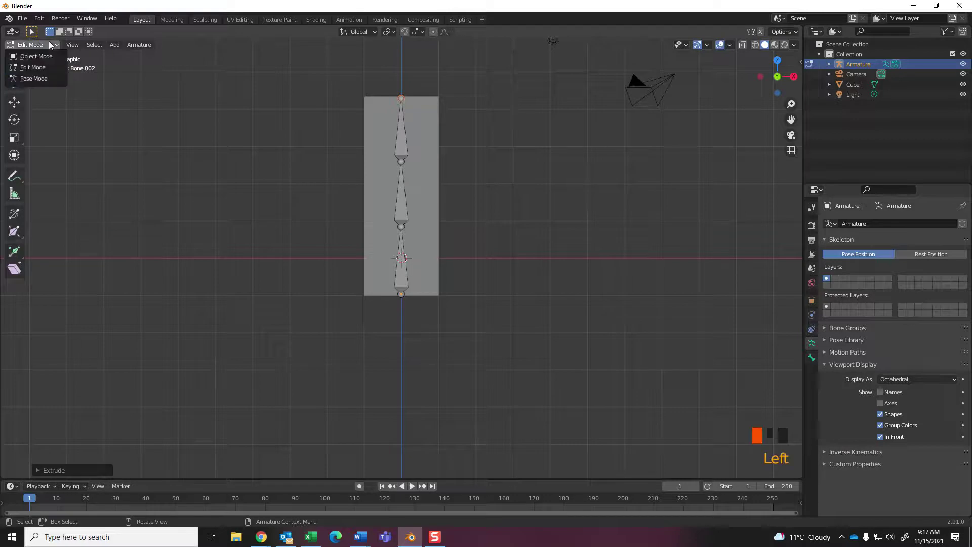
click(50, 56)
click(372, 207)
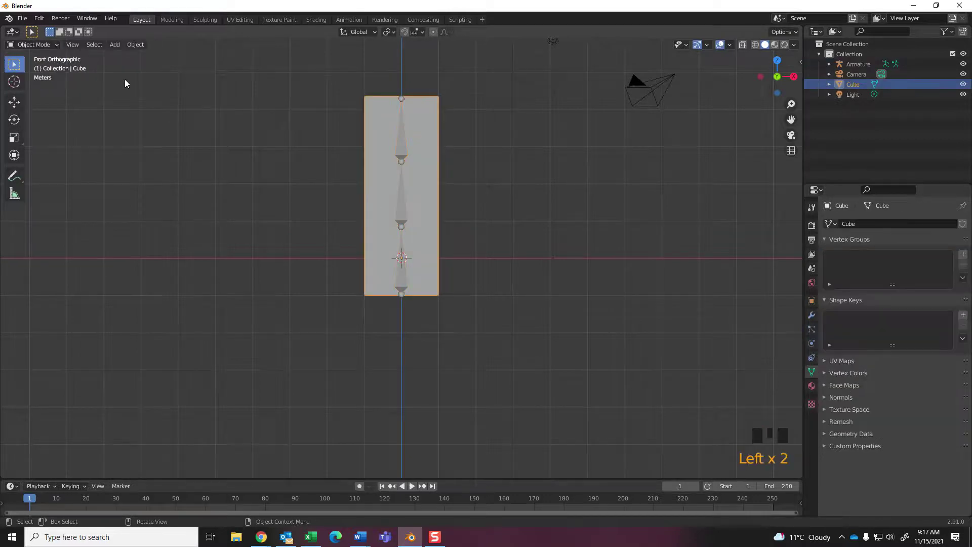
- Open the block in Edit Mode with vertex select, inspect it, then leave Edit Mode
click(44, 45)
click(44, 67)
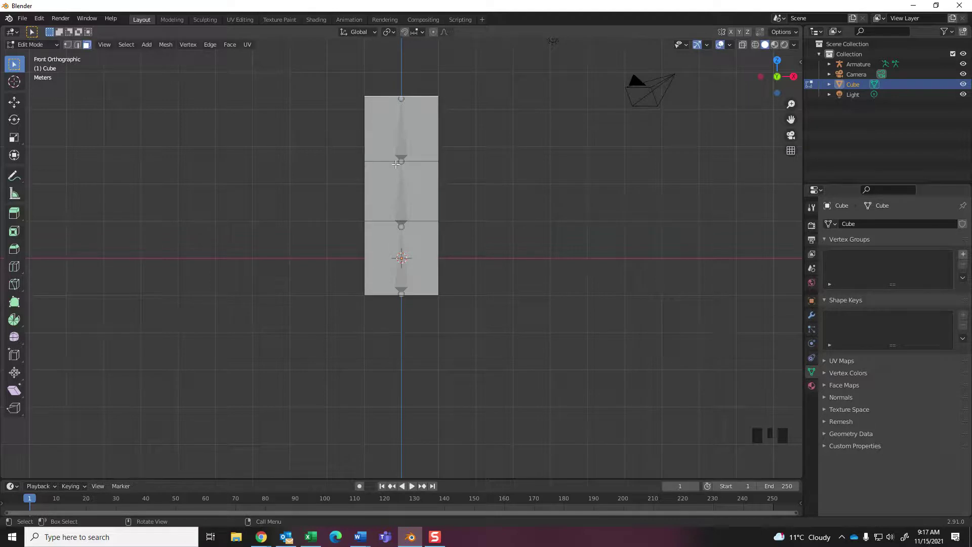
key(1)
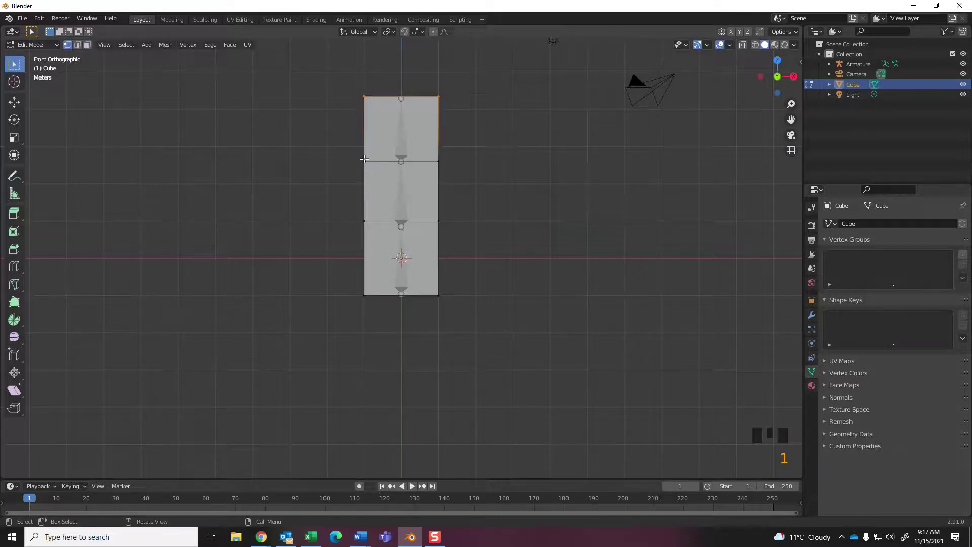
middle_drag(369, 160, 472, 187)
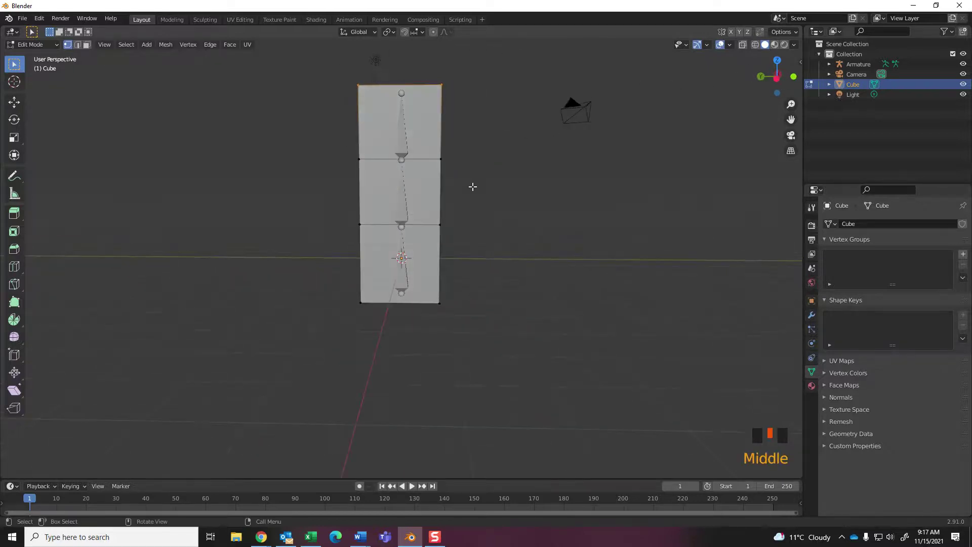
key(Tab)
- Select the block, then Shift-select the armature so it is the active object
click(403, 206)
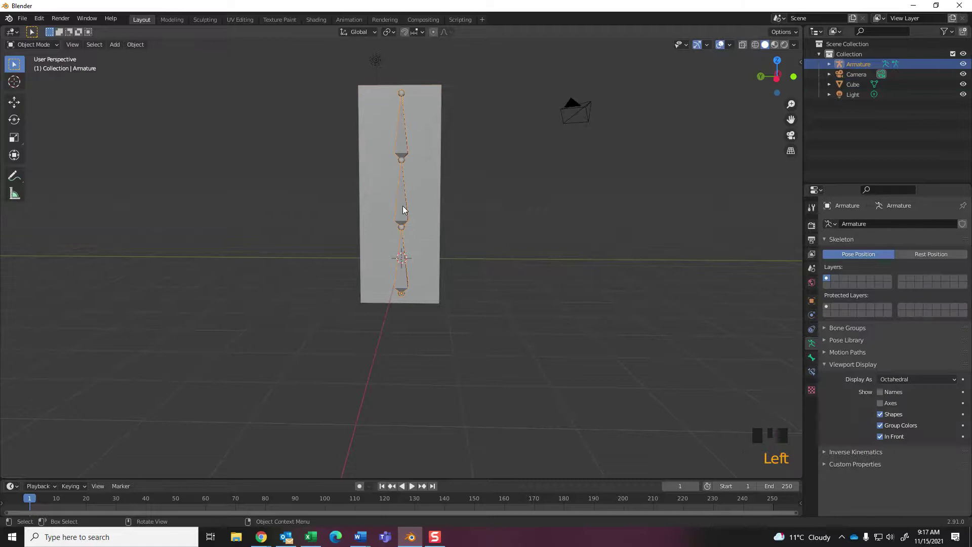
click(429, 228)
middle_drag(427, 228, 527, 218)
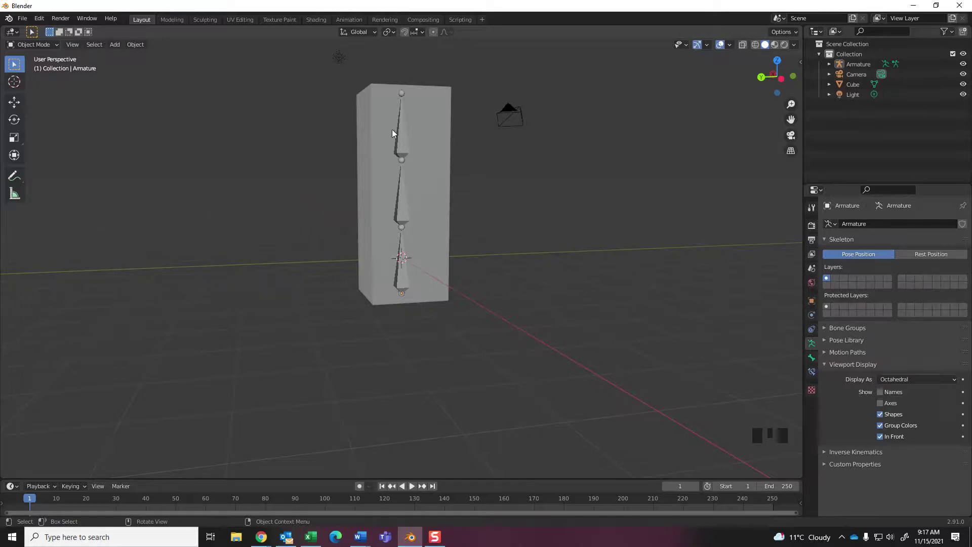
click(426, 180)
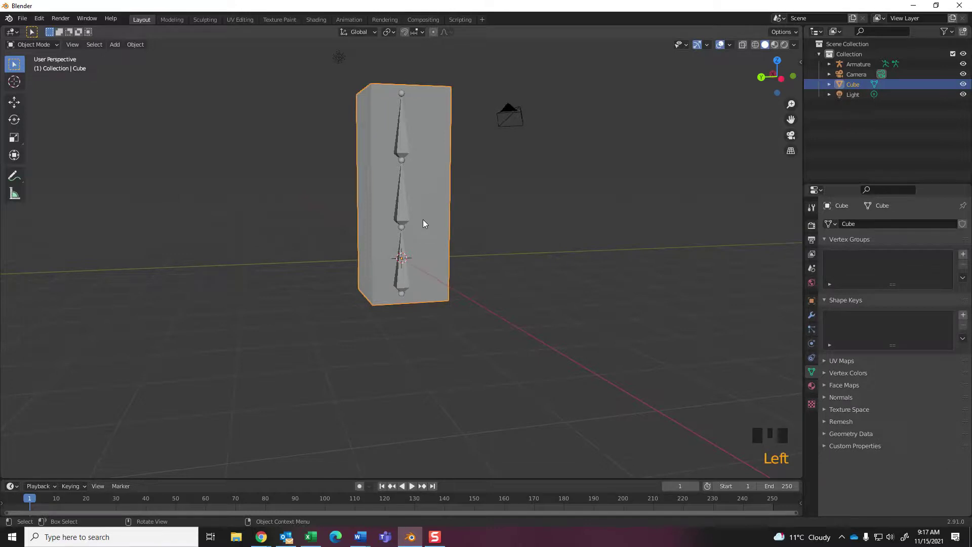
shift+click(402, 215)
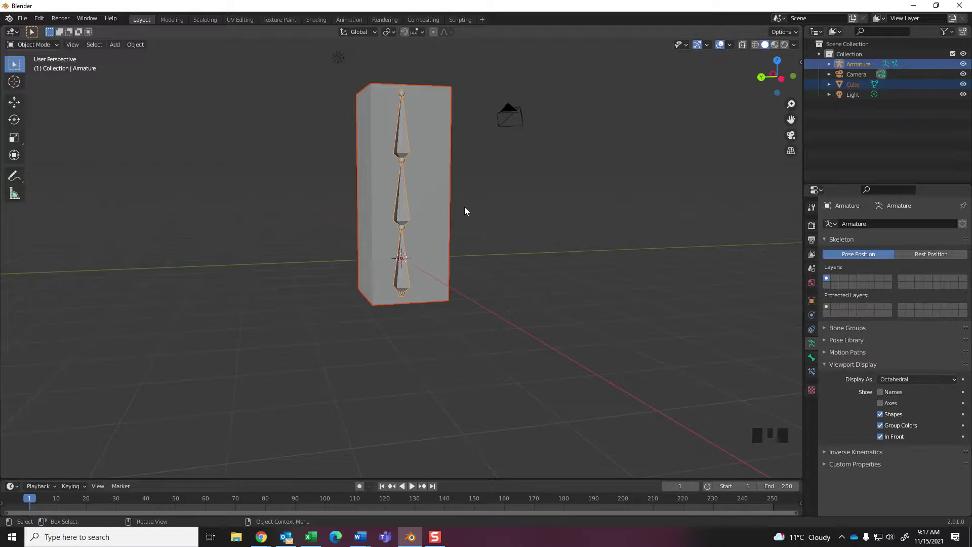
- Parent the block to the armature with Armature Deform, With Automatic Weights
key(ctrl)
key(ctrl+p)
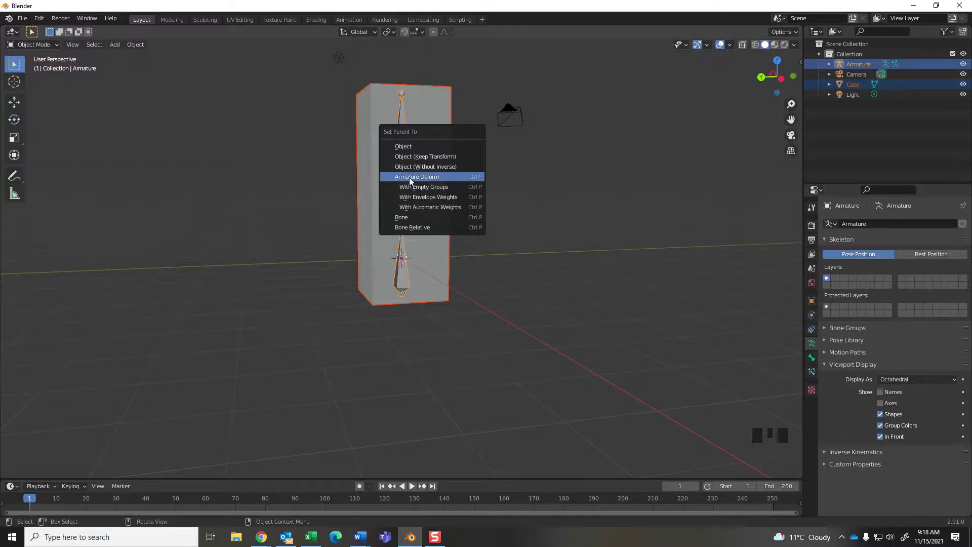
click(439, 208)
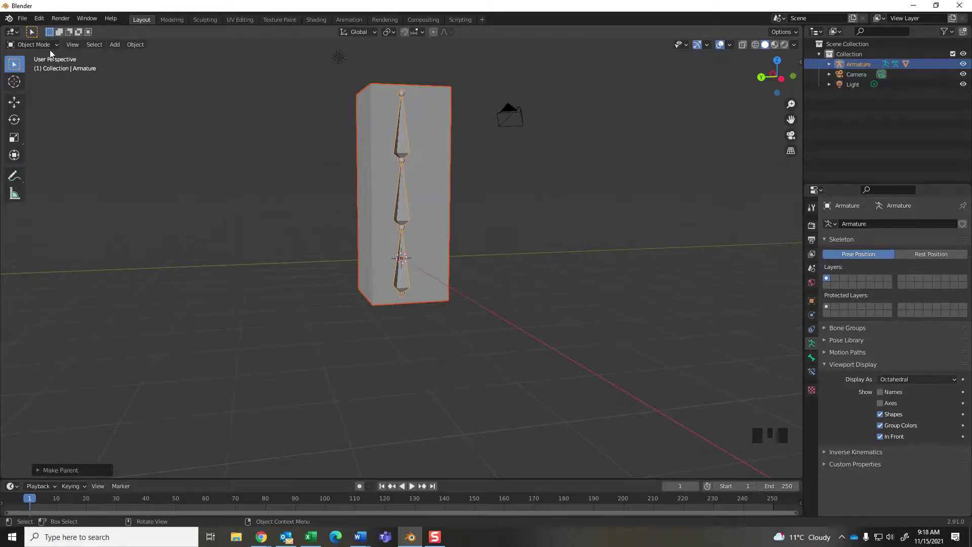
- Switch the armature to Pose Mode and test-bend the top bone
click(32, 44)
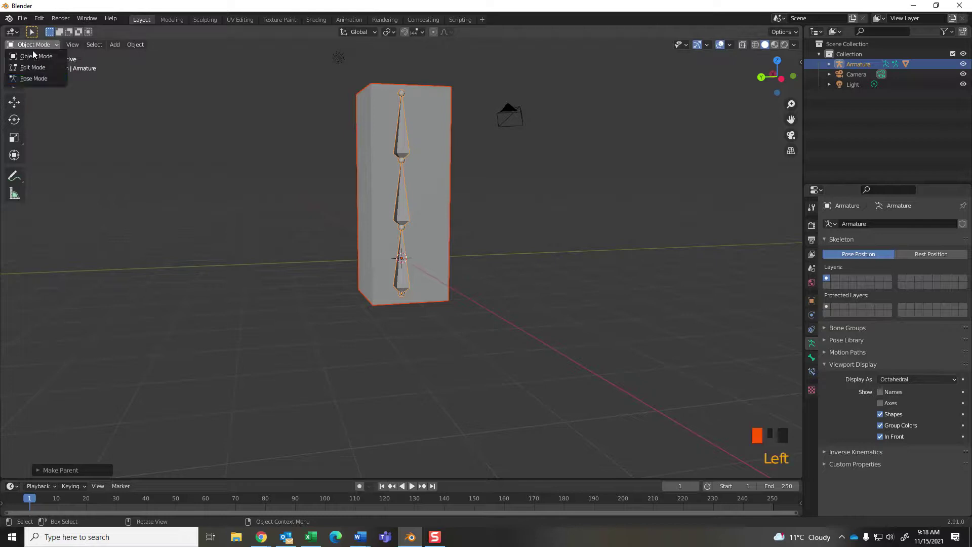
click(34, 80)
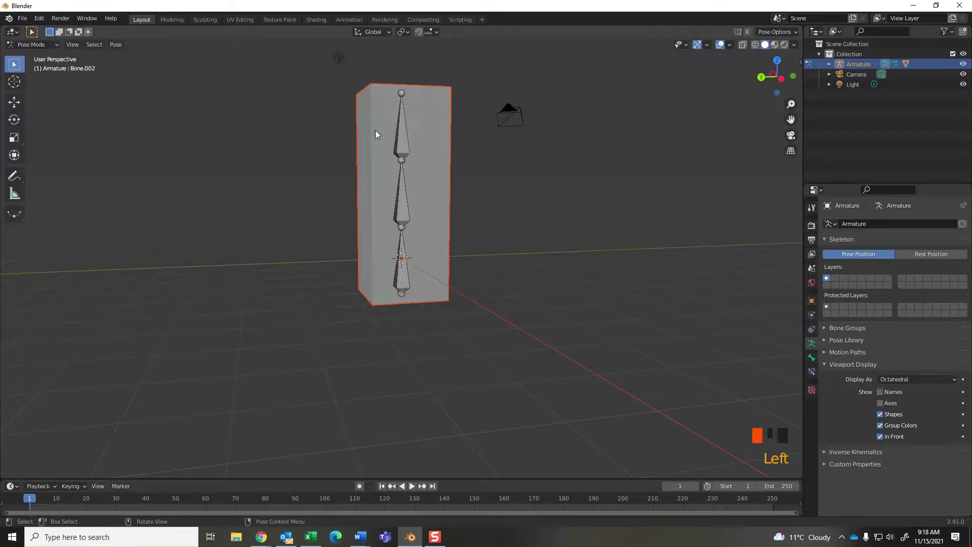
click(396, 134)
key(r)
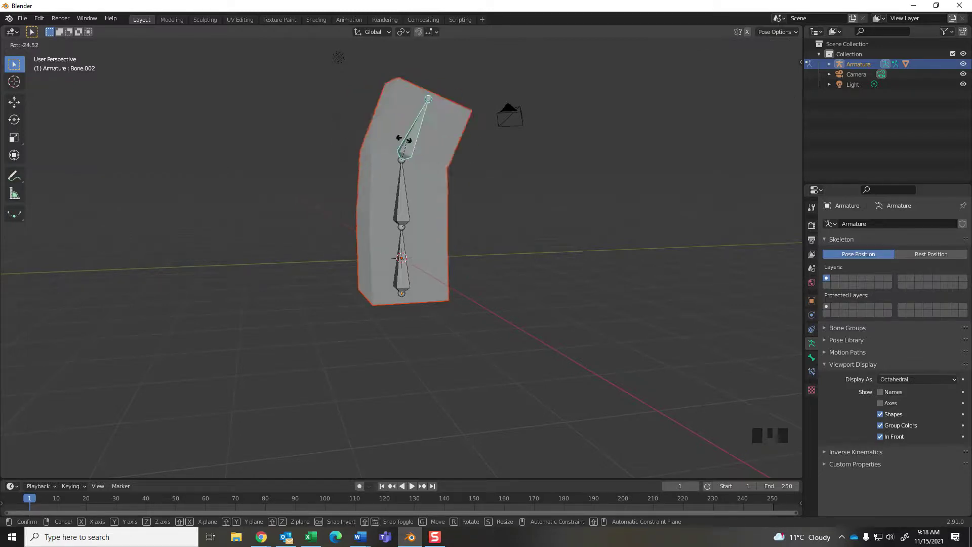
click(392, 142)
- Try rotating the middle bone, then undo the test bends so the block stands straight
click(412, 210)
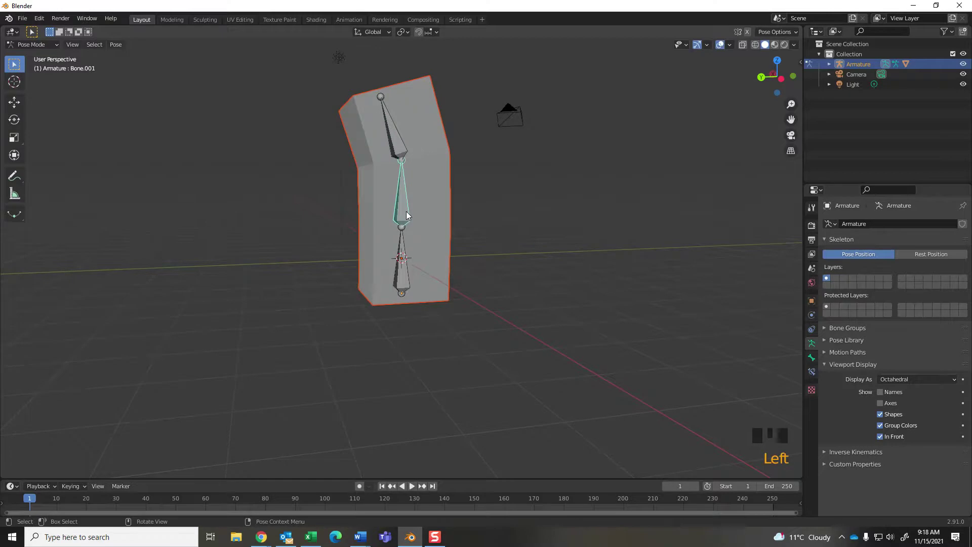
key(r)
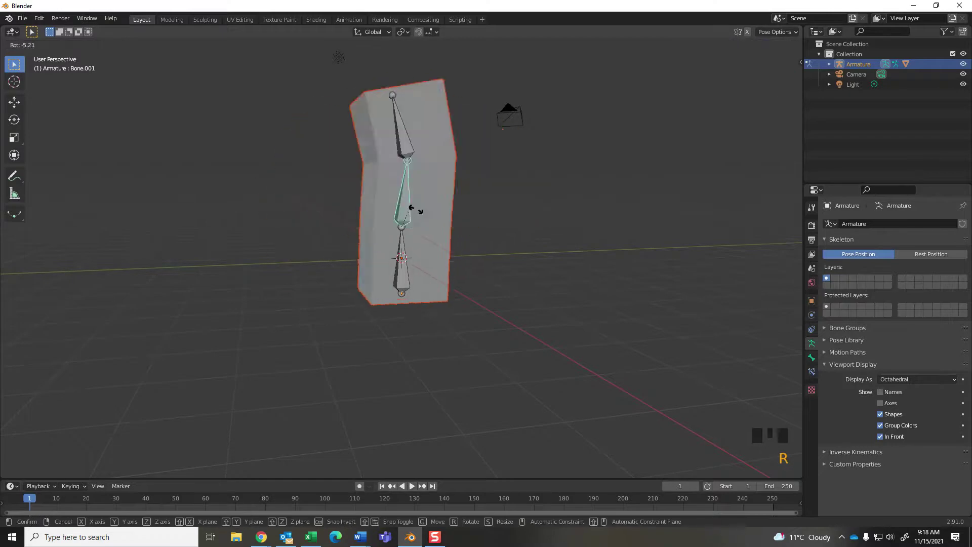
right_click(412, 205)
key(ctrl+z)
key(ctrl+z)
key(ctrl+z)
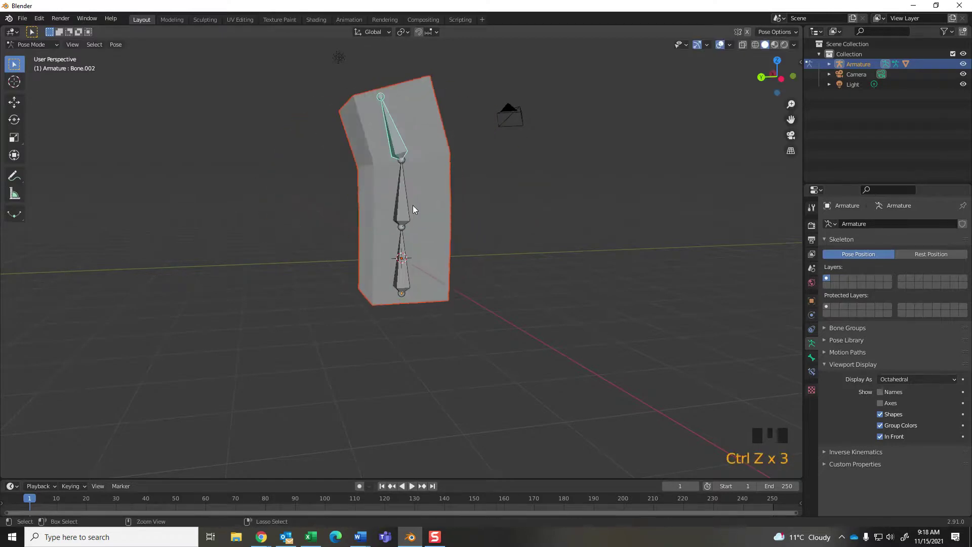
key(ctrl+z)
middle_drag(413, 207, 475, 253)
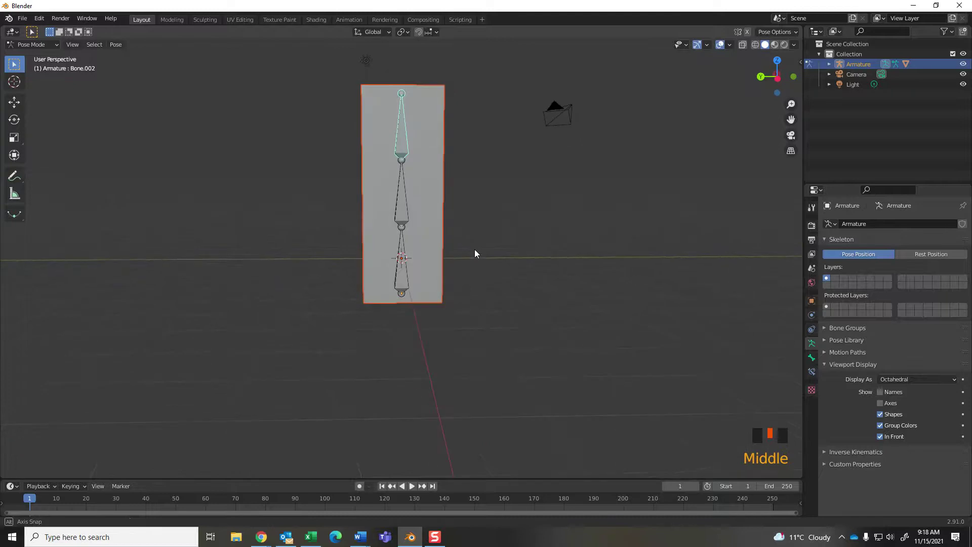
- Enlarge the timeline and keyframe the middle bone's upright pose at frame 1
drag(309, 479, 316, 414)
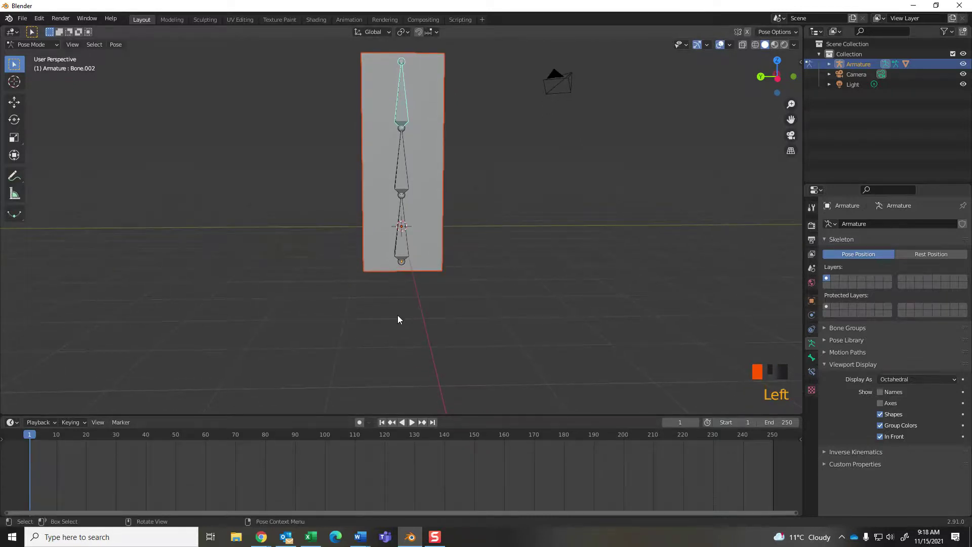
mouse_move(397, 315)
middle_down()
mouse_move(403, 266)
mouse_move(412, 310)
middle_up()
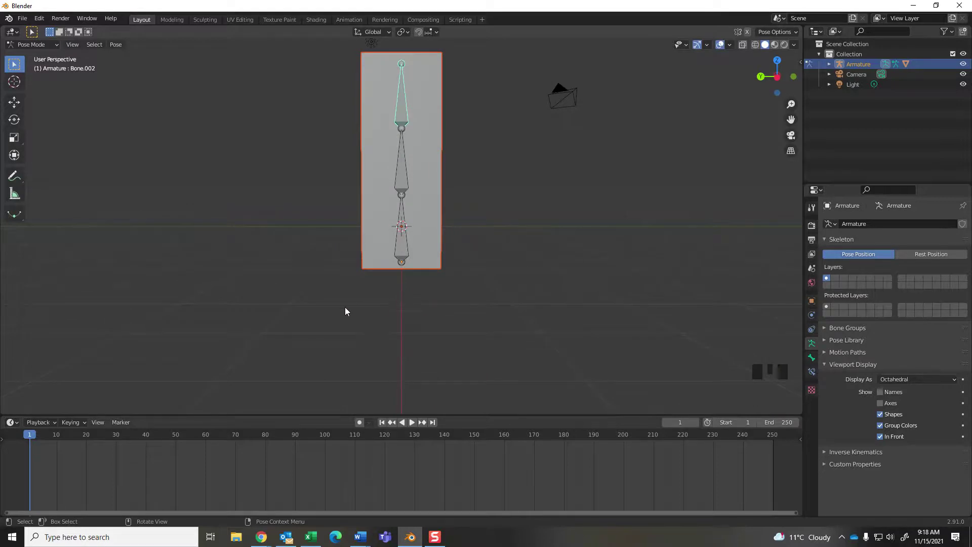
click(403, 180)
key(i)
click(363, 302)
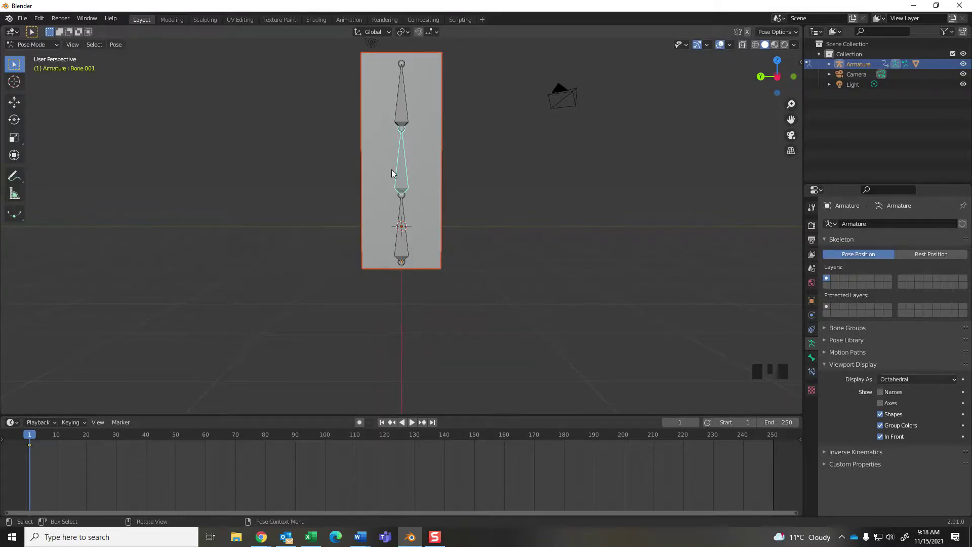
- Test-rotate the middle bone and undo it, leaving the block upright
key(r)
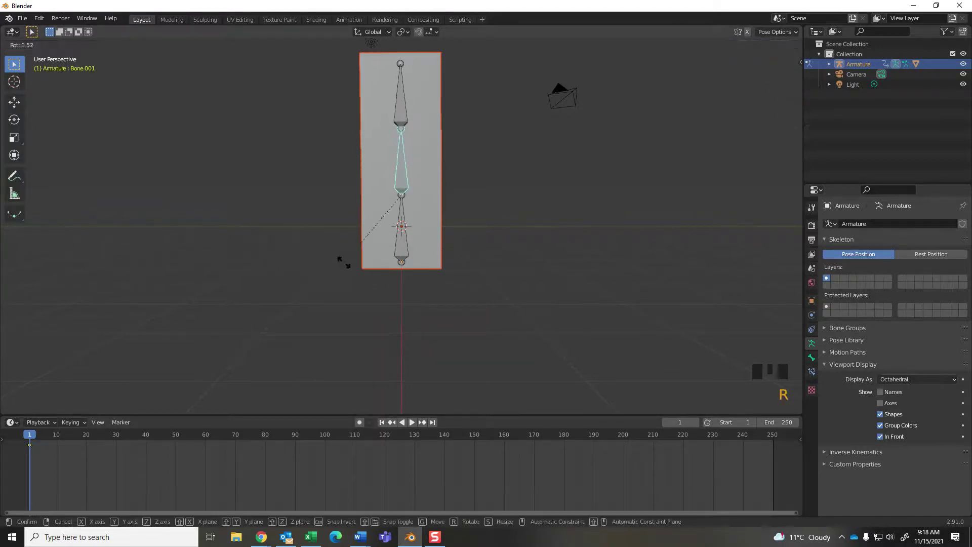
click(325, 221)
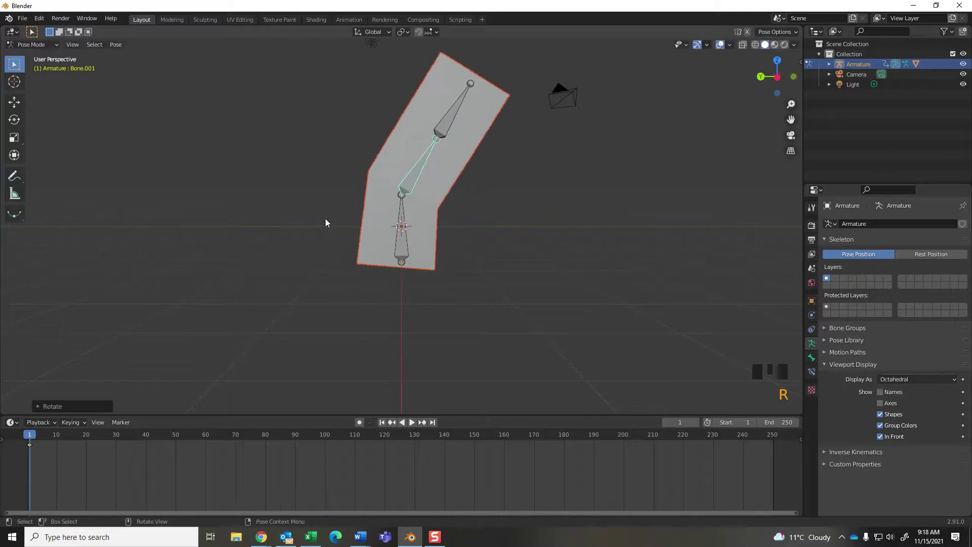
key(ctrl+z)
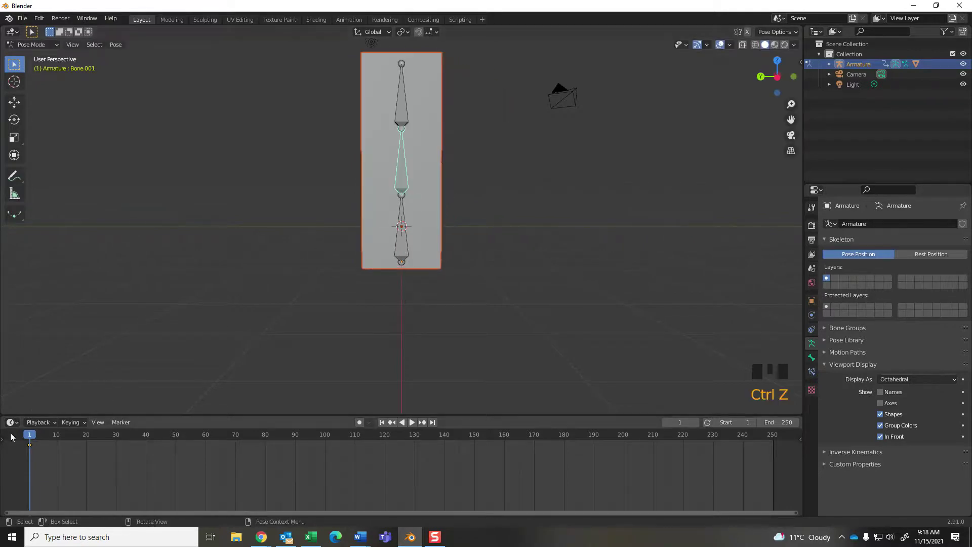
- At frame 10, bend the middle bone and keyframe the bent pose
drag(26, 439, 56, 439)
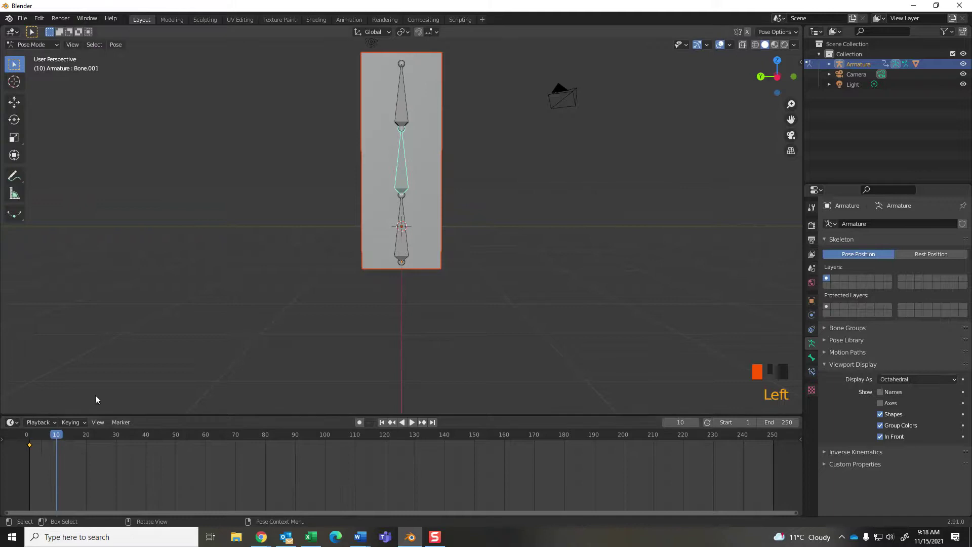
key(r)
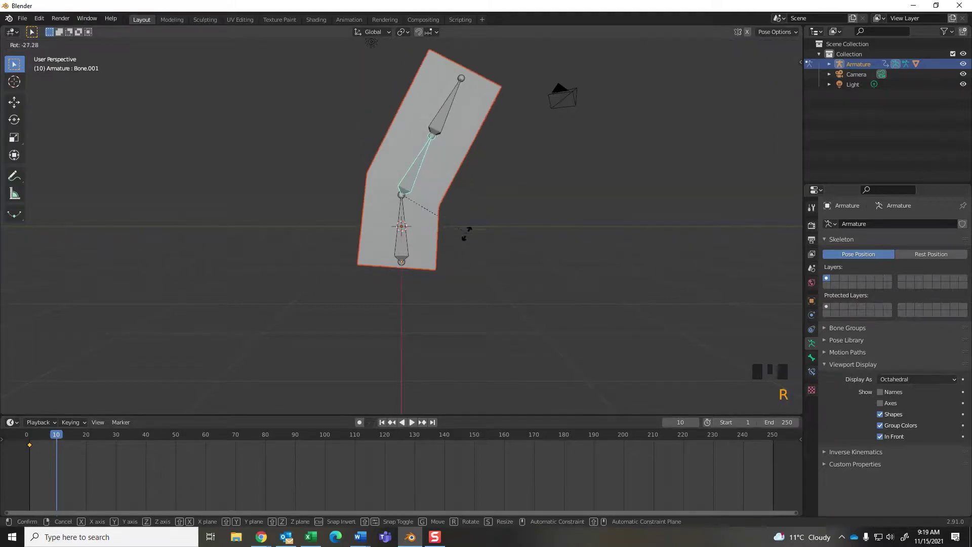
click(466, 235)
key(i)
click(467, 236)
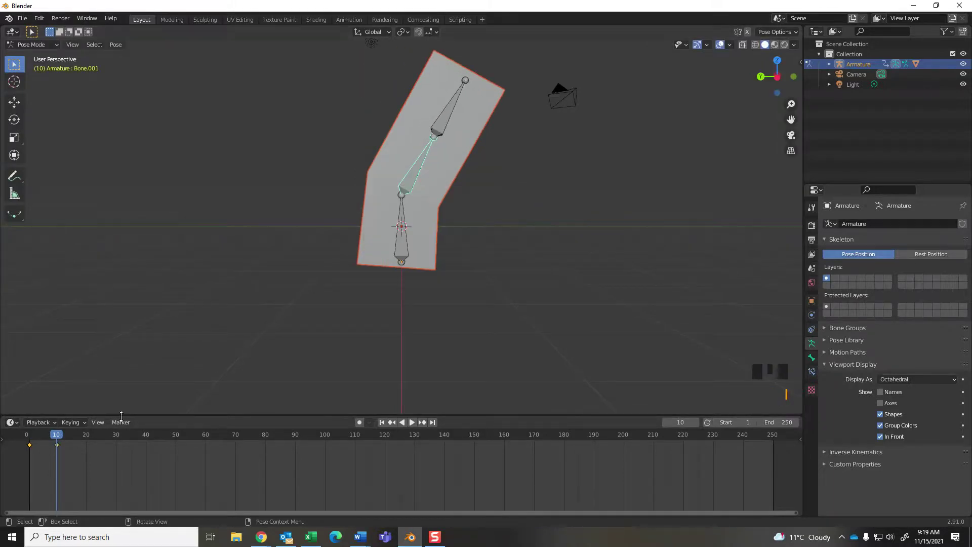
- At frame 20, rotate the middle bone upright, key Location, Rotation & Scale, then scrub back to frame 1
drag(59, 438, 86, 437)
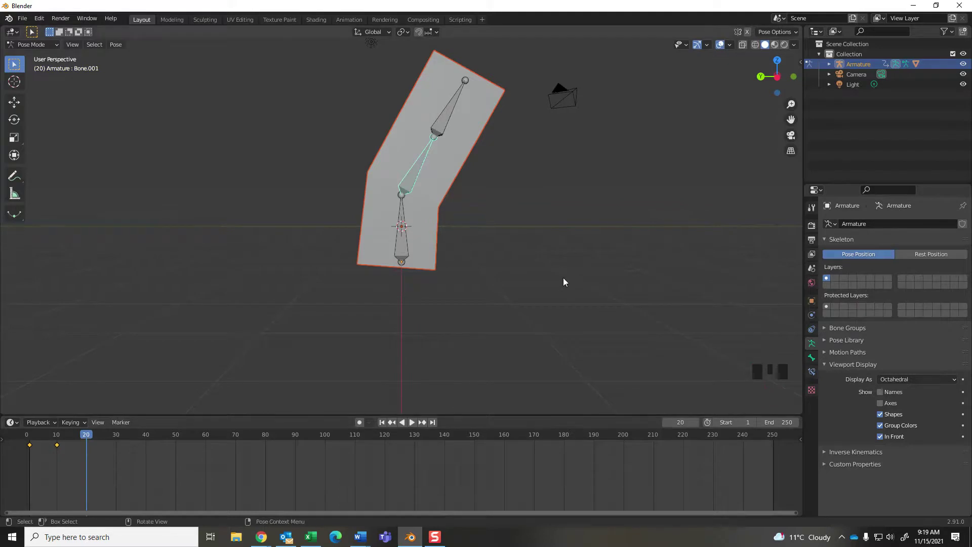
key(r)
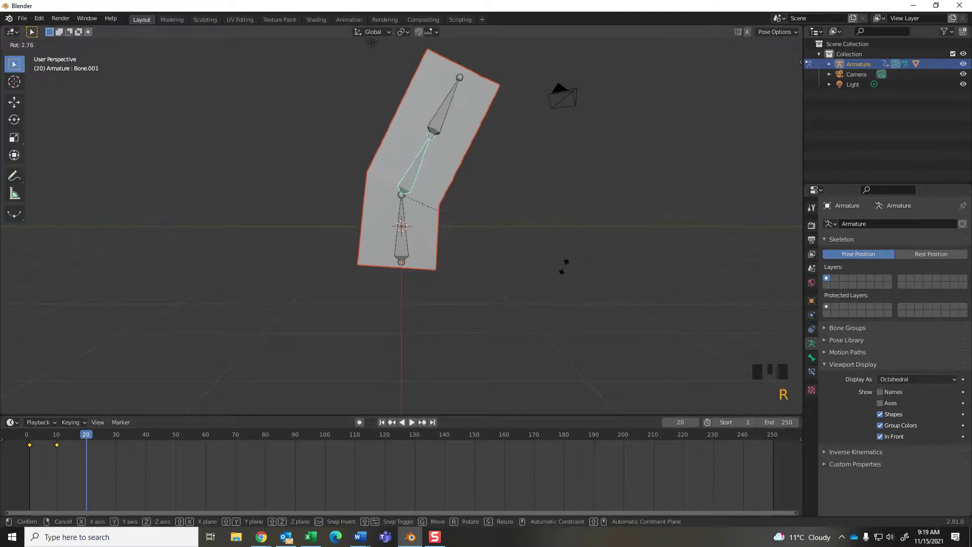
click(499, 193)
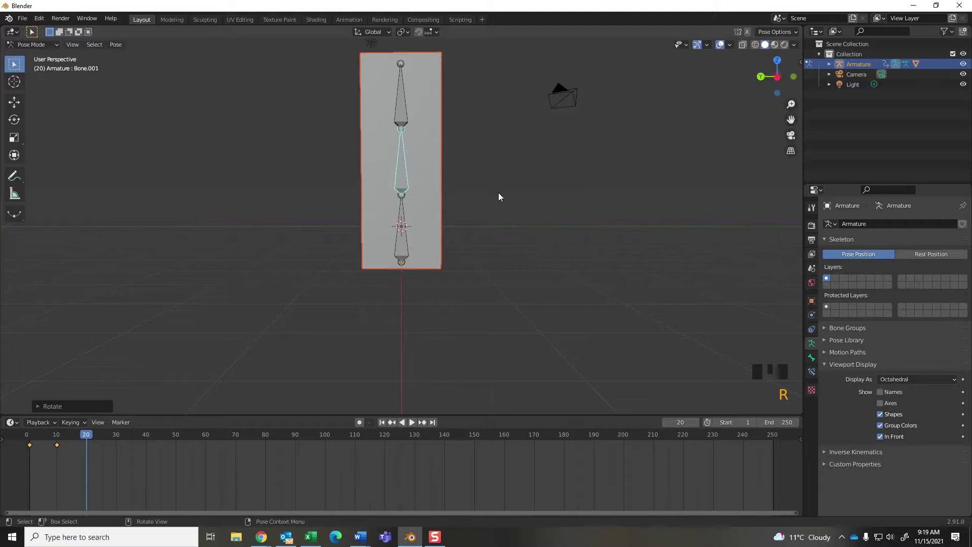
key(i)
click(495, 200)
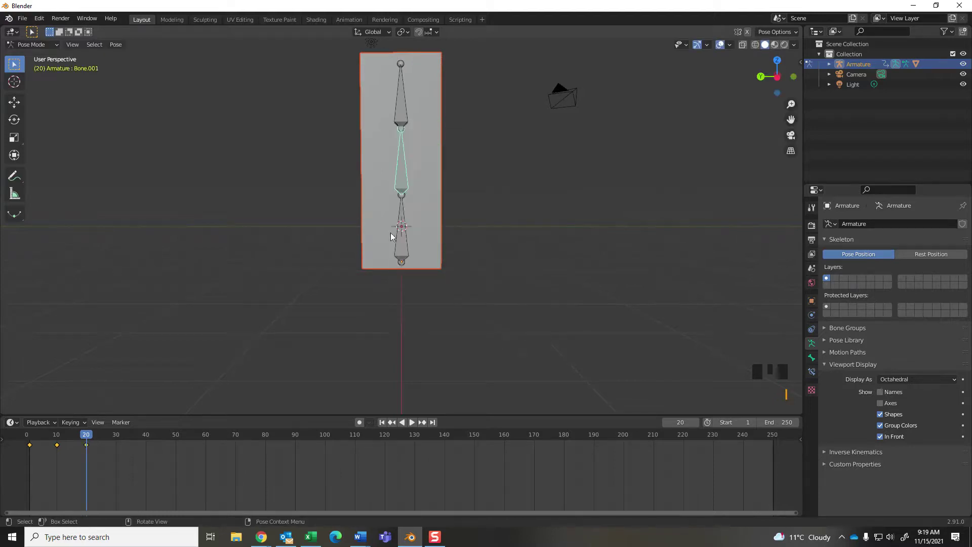
drag(86, 441, 29, 442)
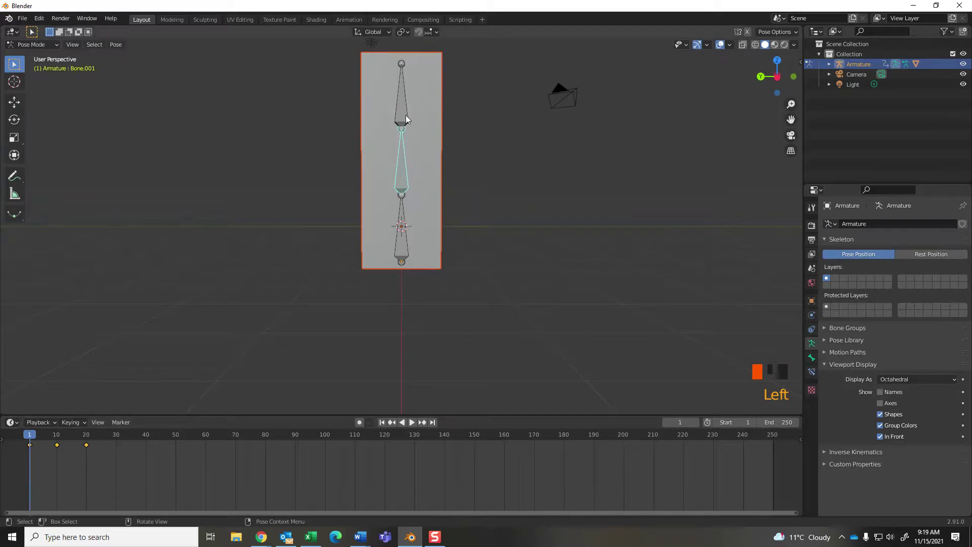
click(406, 116)
- After a trial bend, key the top bone in its straight pose at frame 1
key(r)
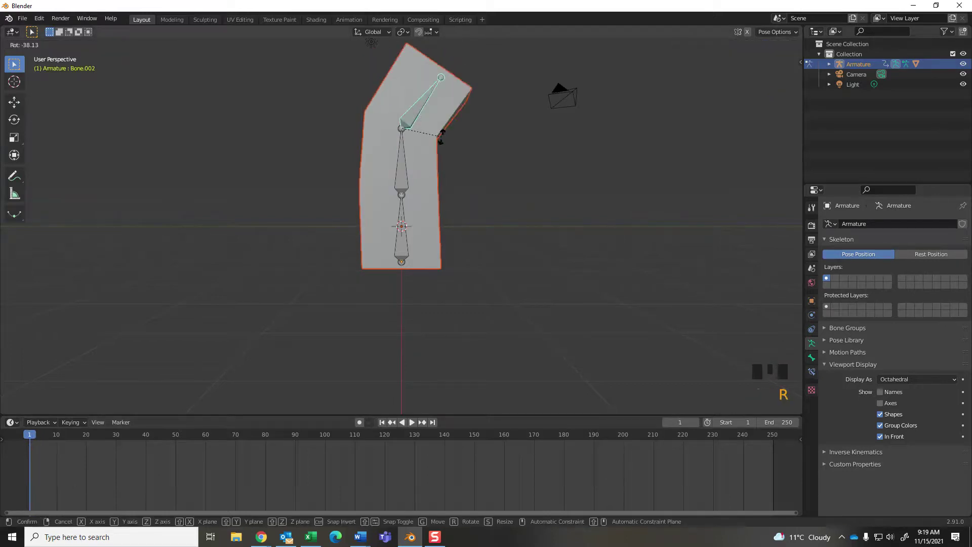
click(438, 125)
key(ctrl+z)
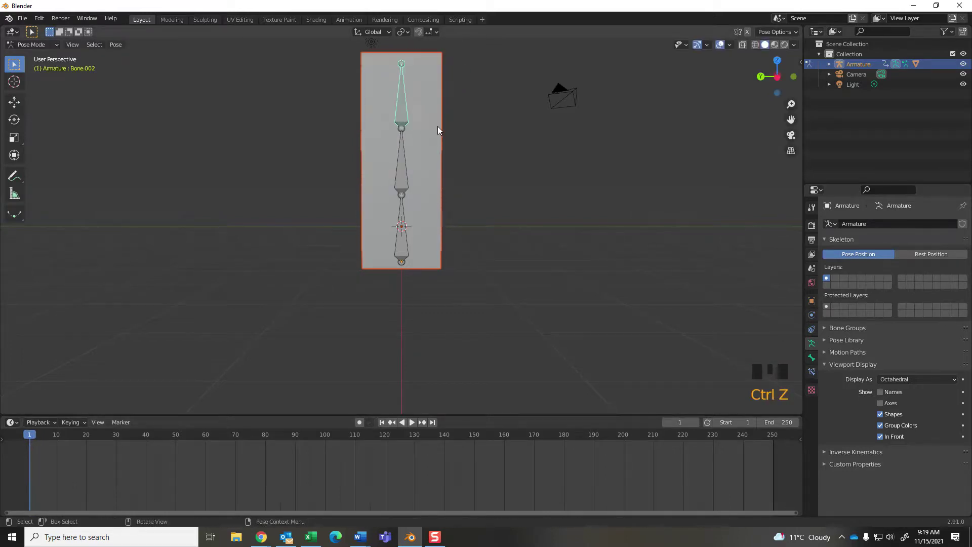
key(i)
click(437, 127)
- At frame 10, bend the top bone to the right and key location, rotation and scale
key(r)
click(391, 150)
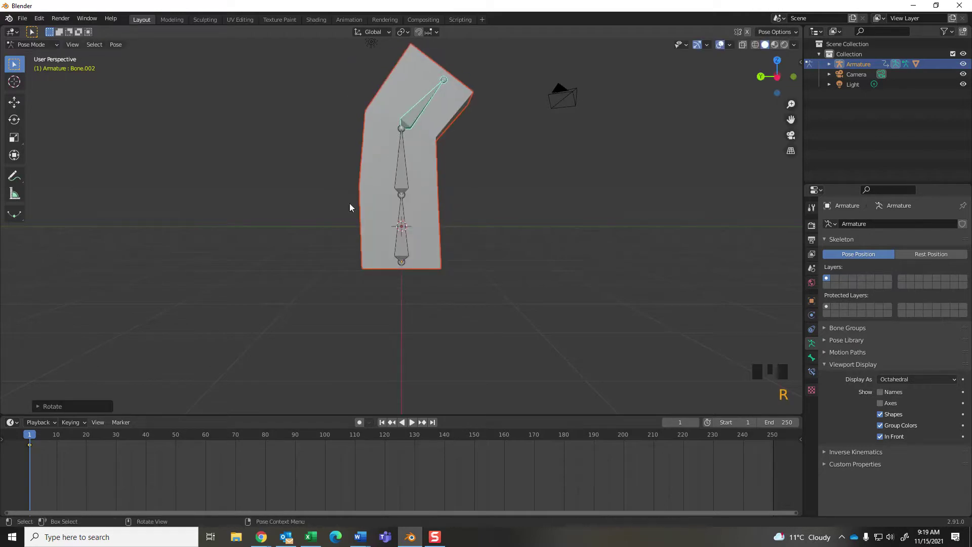
key(ctrl+z)
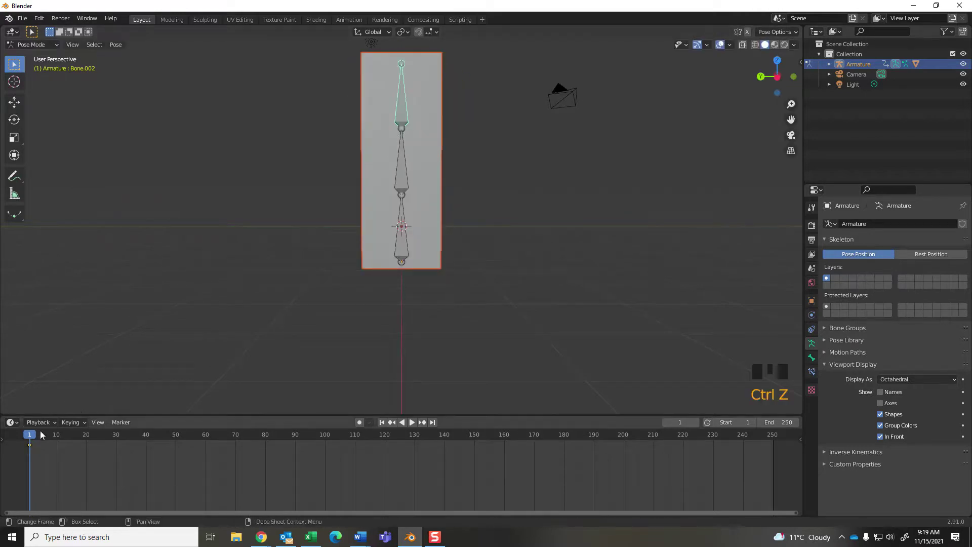
click(51, 441)
drag(51, 441, 56, 439)
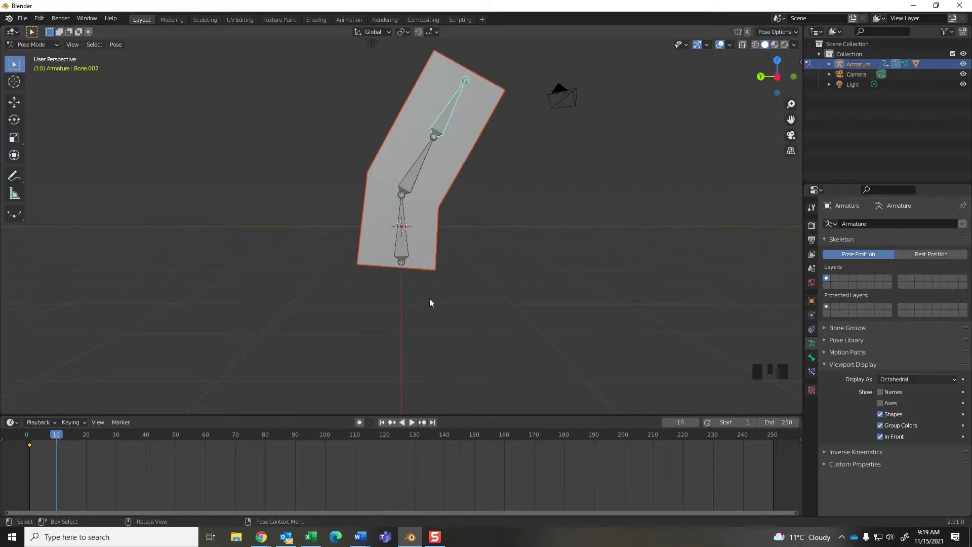
key(r)
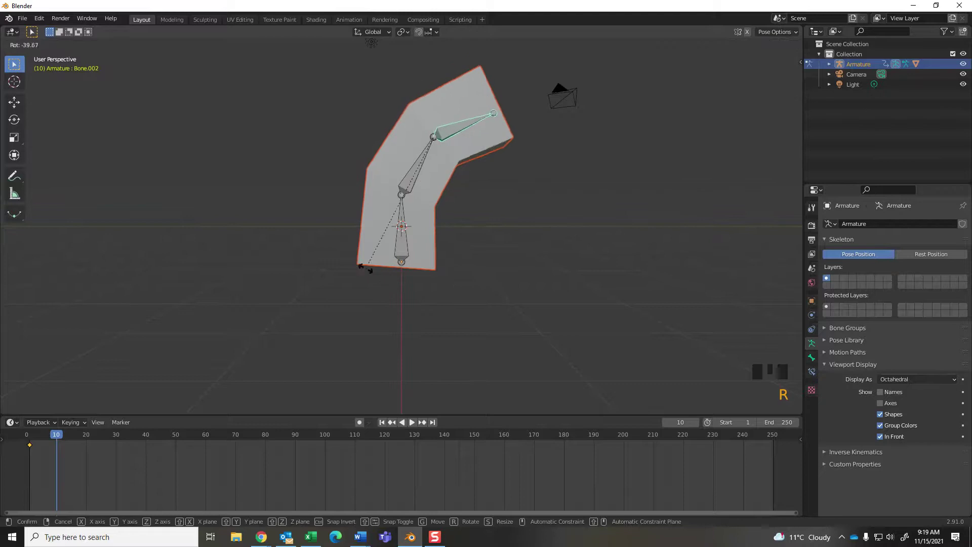
click(389, 274)
key(i)
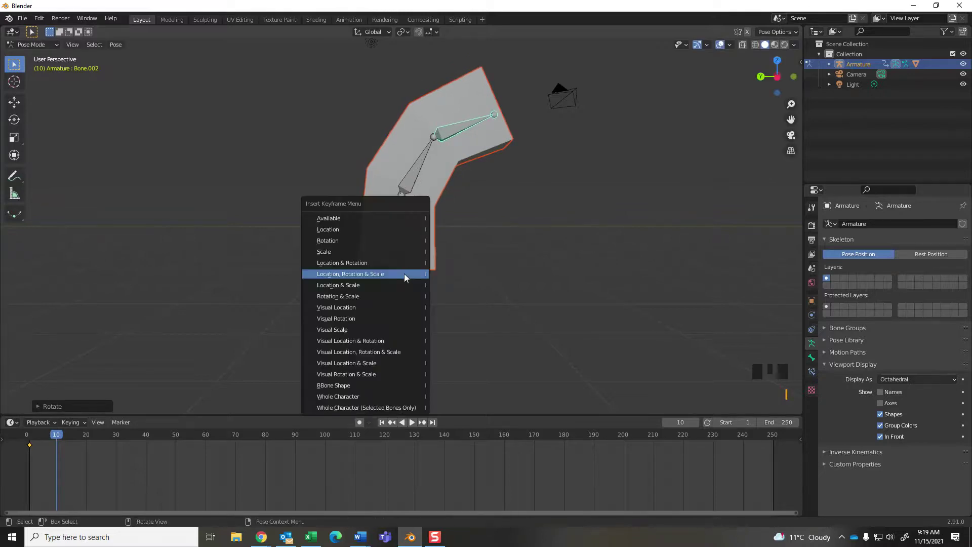
click(404, 274)
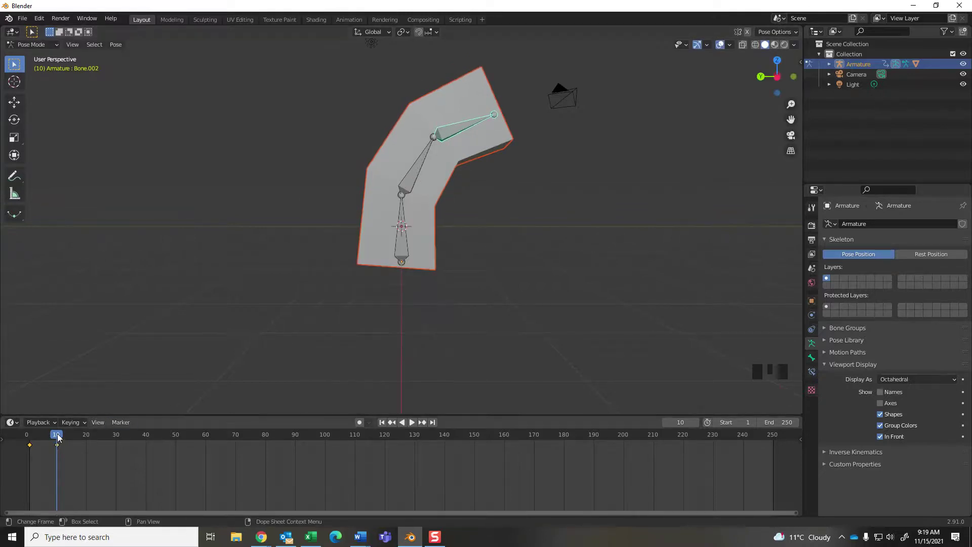
- At frame 20, rotate the top bone back upright, key it, and scrub to preview
drag(56, 438, 86, 439)
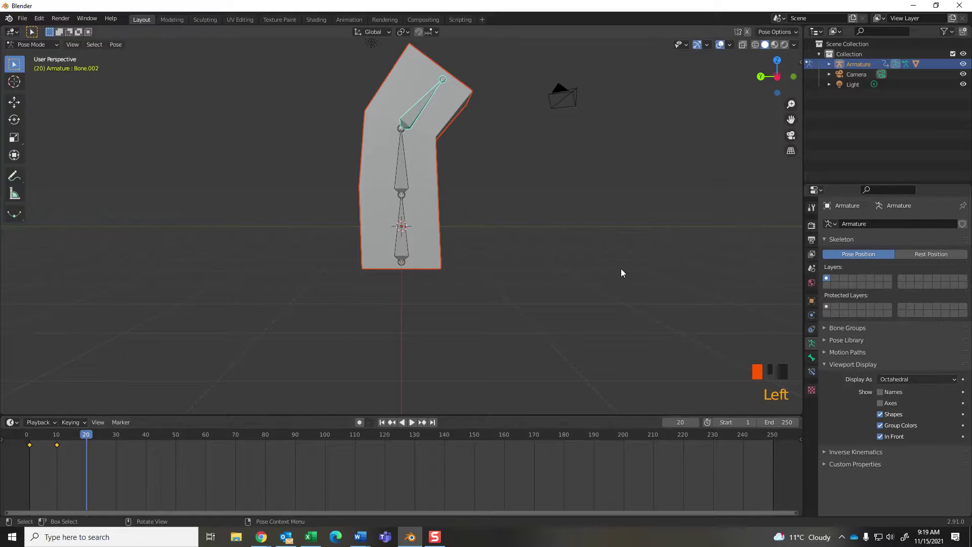
key(r)
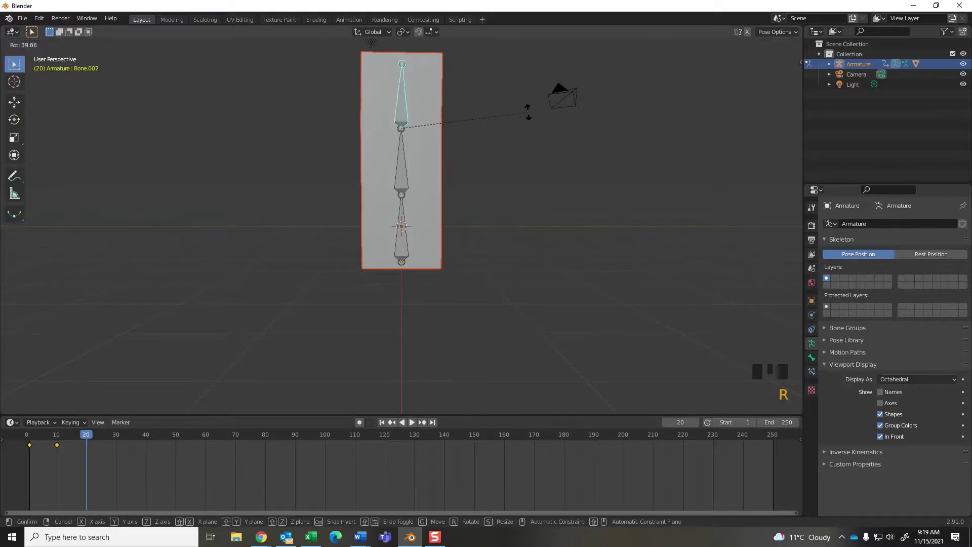
click(527, 112)
key(i)
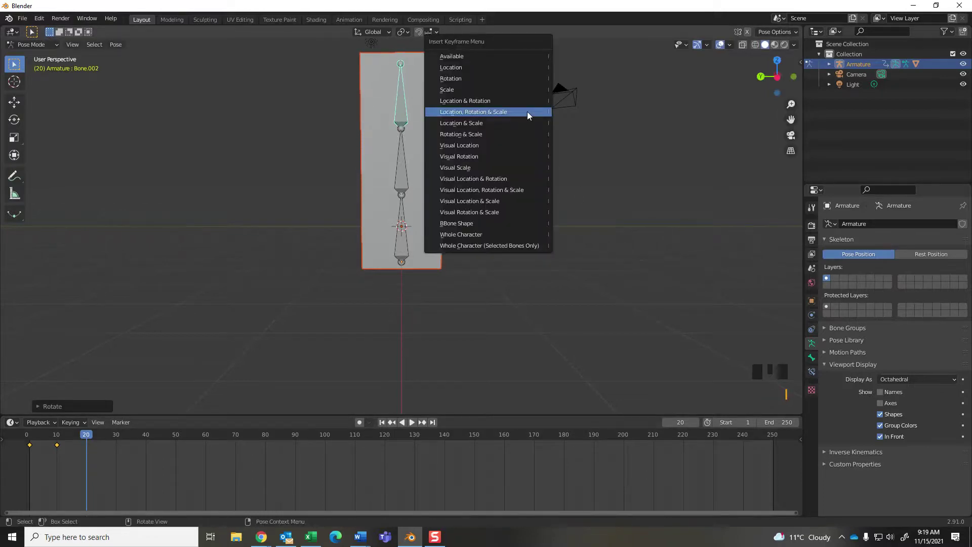
click(528, 111)
mouse_move(97, 439)
mouse_down()
mouse_move(30, 439)
mouse_move(86, 445)
mouse_up()
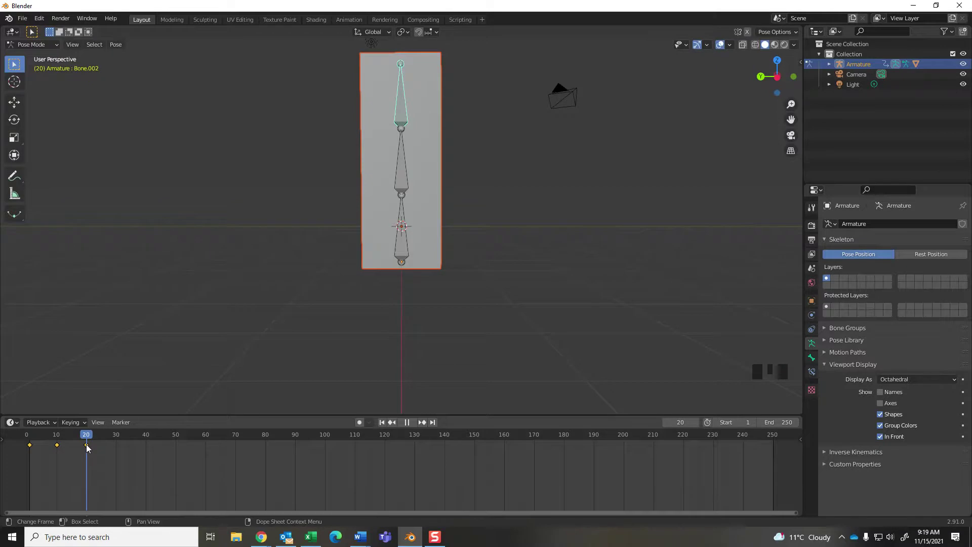
- Enable Auto Keying in the timeline and move the playhead to frame 30
click(360, 422)
click(116, 437)
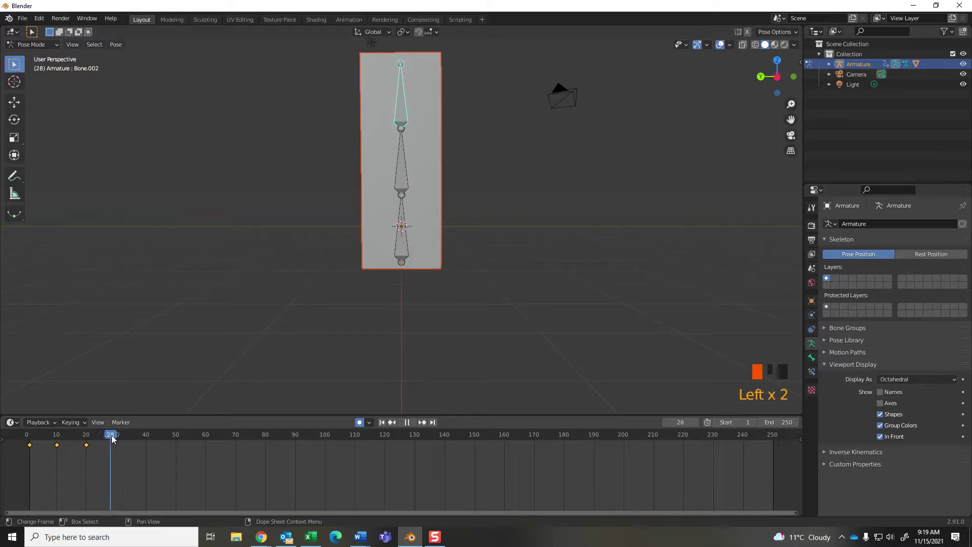
- Select Bone.001 and scrub the playhead from frame 30 to frame 40
click(419, 181)
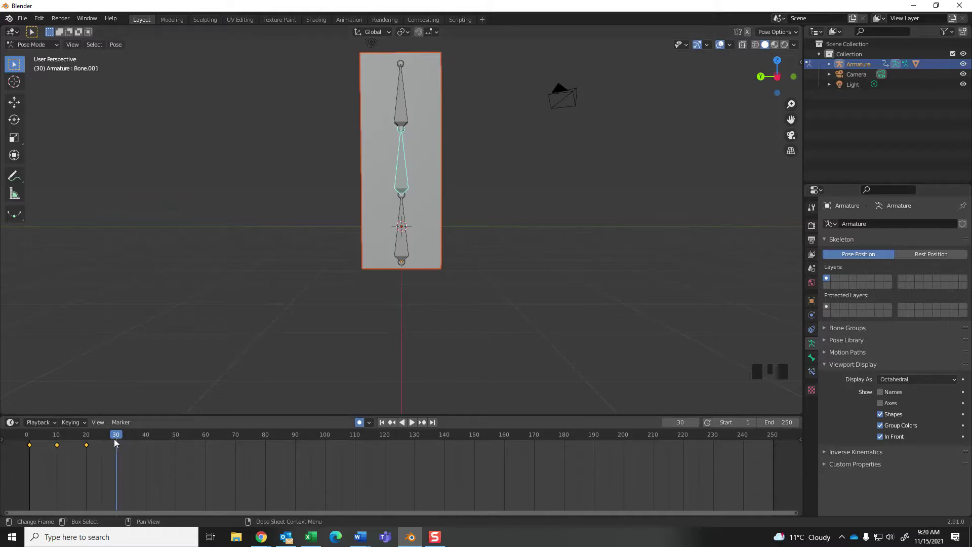
drag(118, 437, 148, 439)
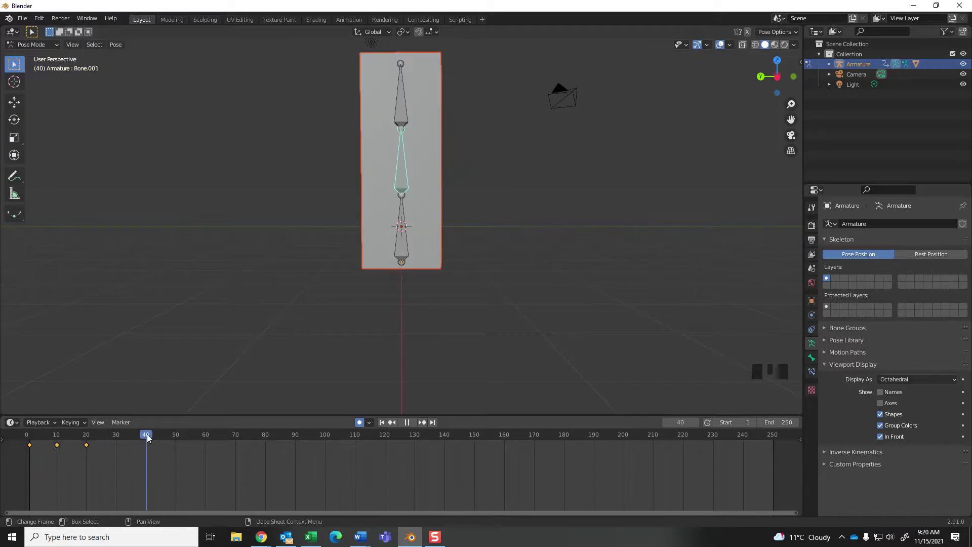
- Key the straight pose at frame 40, then tilt Bone.001 and Bone.002 left at frame 30
key(i)
click(279, 339)
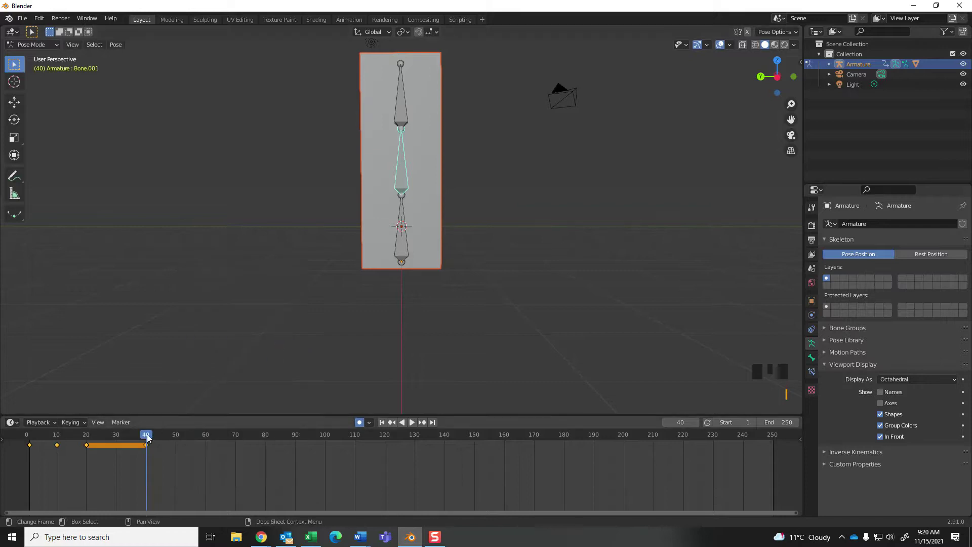
drag(147, 440, 118, 443)
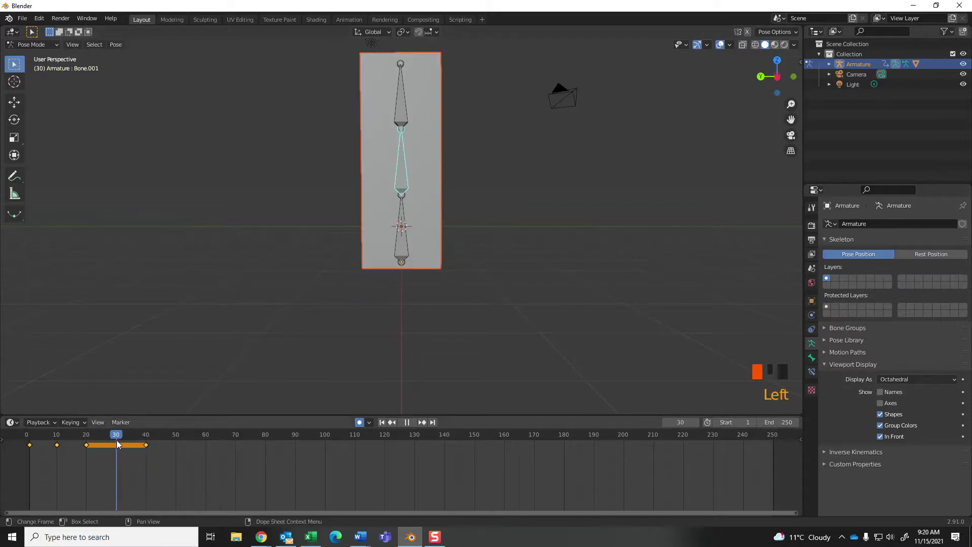
key(r)
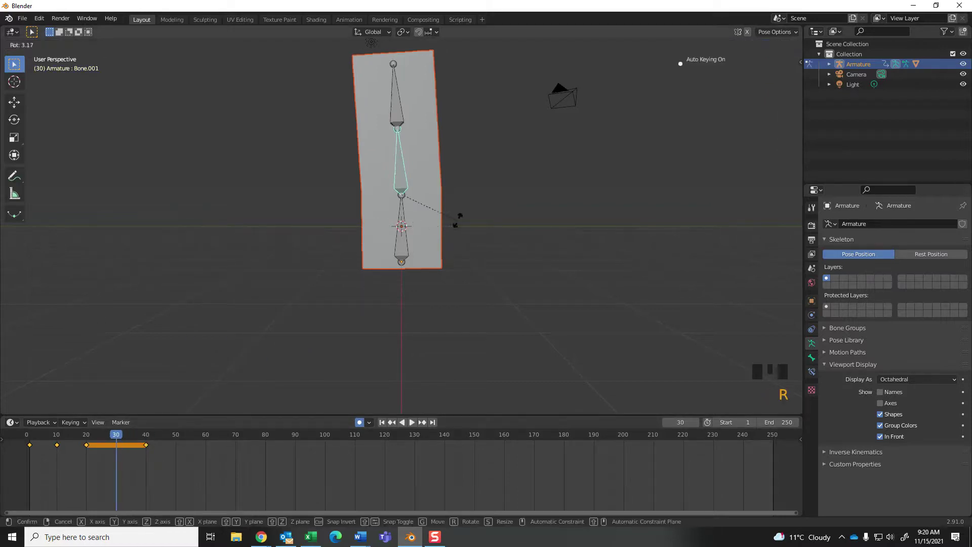
click(440, 200)
click(361, 133)
key(r)
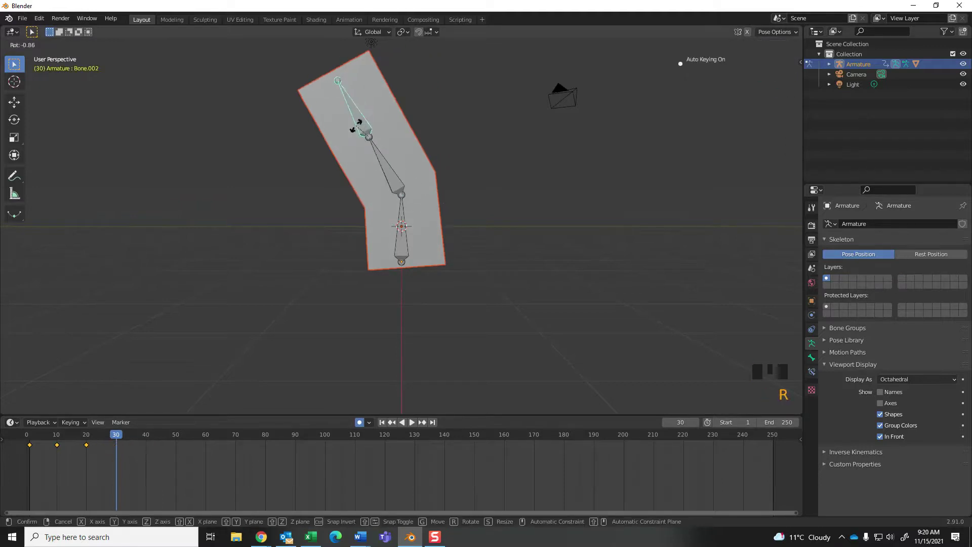
click(343, 141)
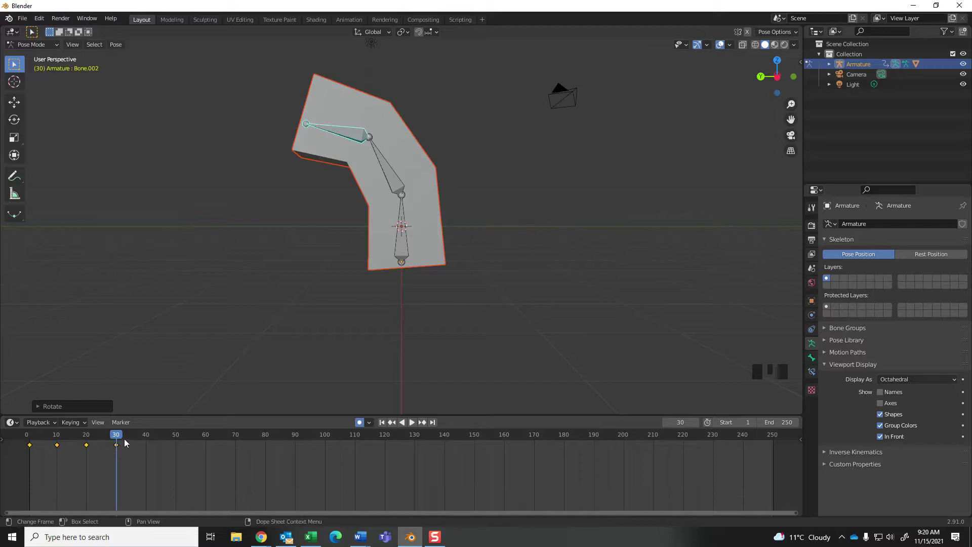
- At frame 40, rotate the top bone back upright and preview through frame 41
drag(116, 438, 145, 437)
key(r)
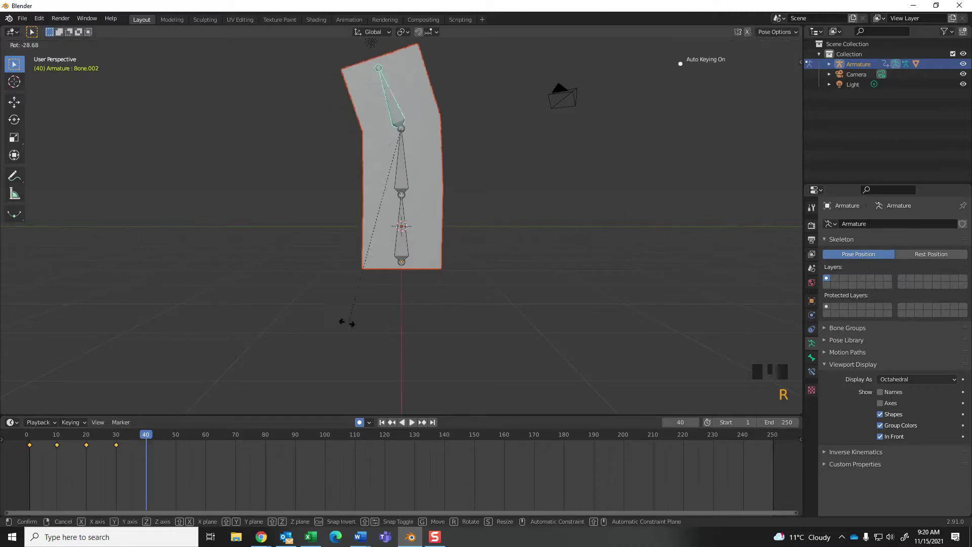
click(290, 279)
mouse_move(145, 436)
mouse_down()
mouse_move(34, 437)
mouse_move(149, 436)
mouse_up()
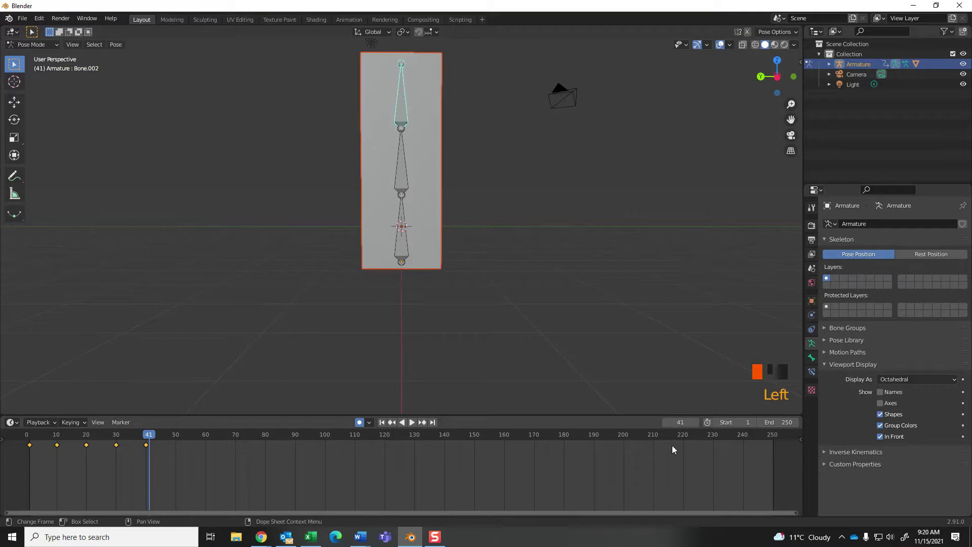
double_click(780, 422)
- Set the end frame to 40, play and stop the dance, then rewind to frame 1
text(40)
key(Return)
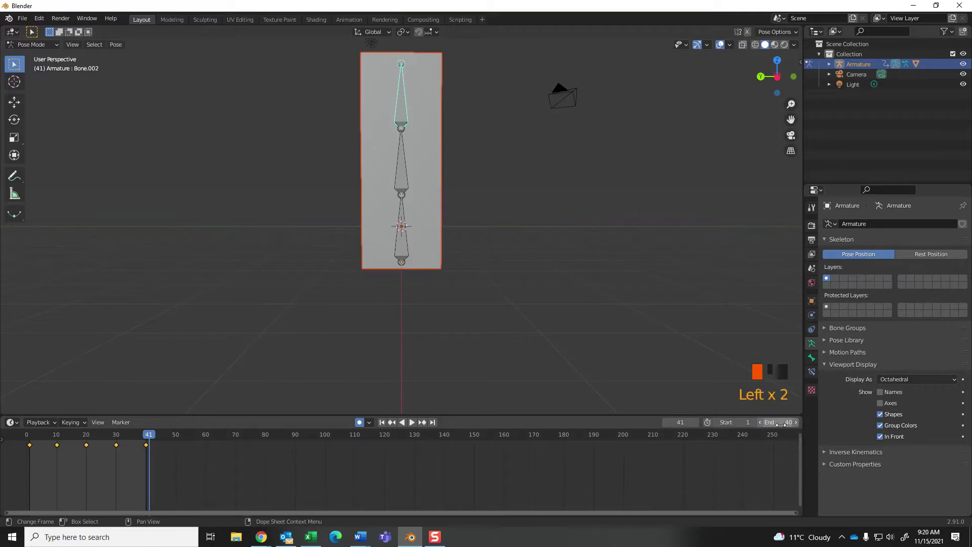
key(space)
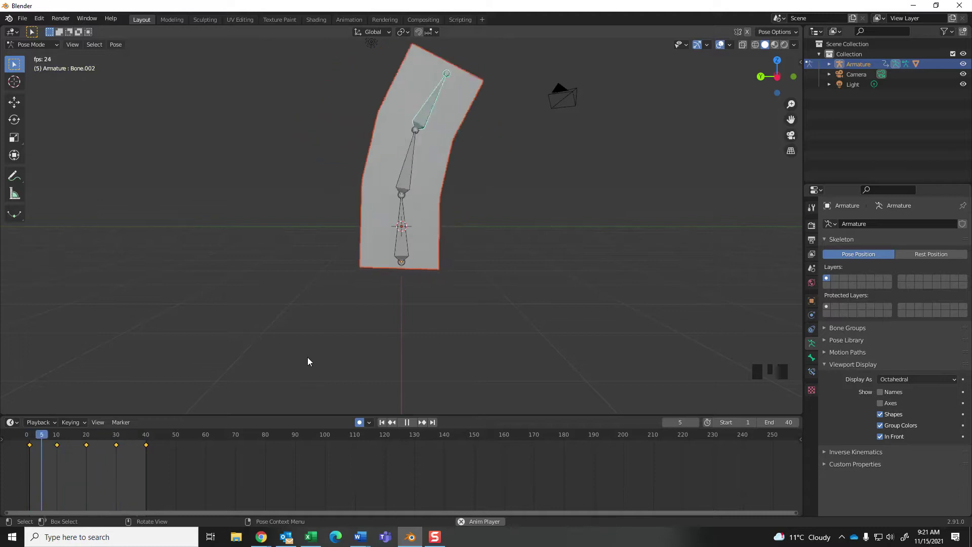
key(space)
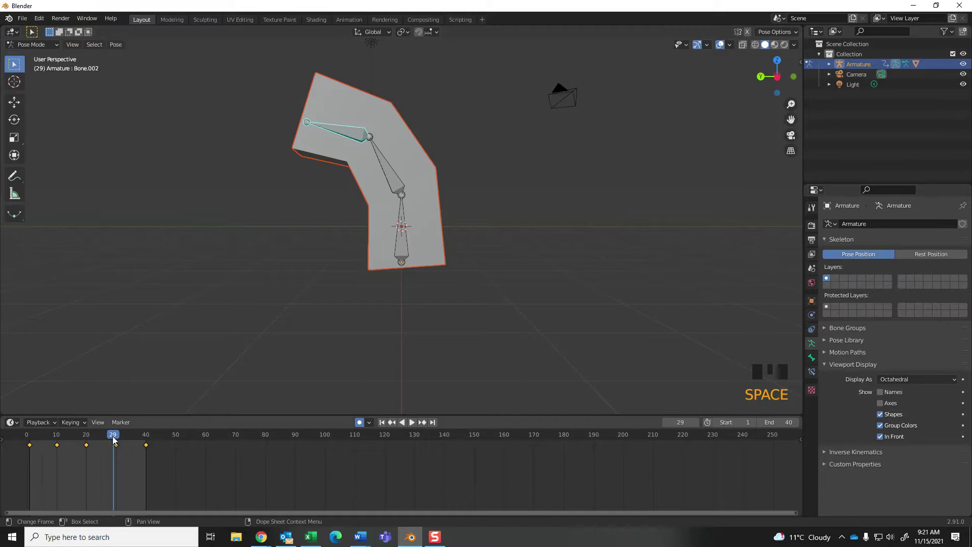
drag(112, 436, 28, 443)
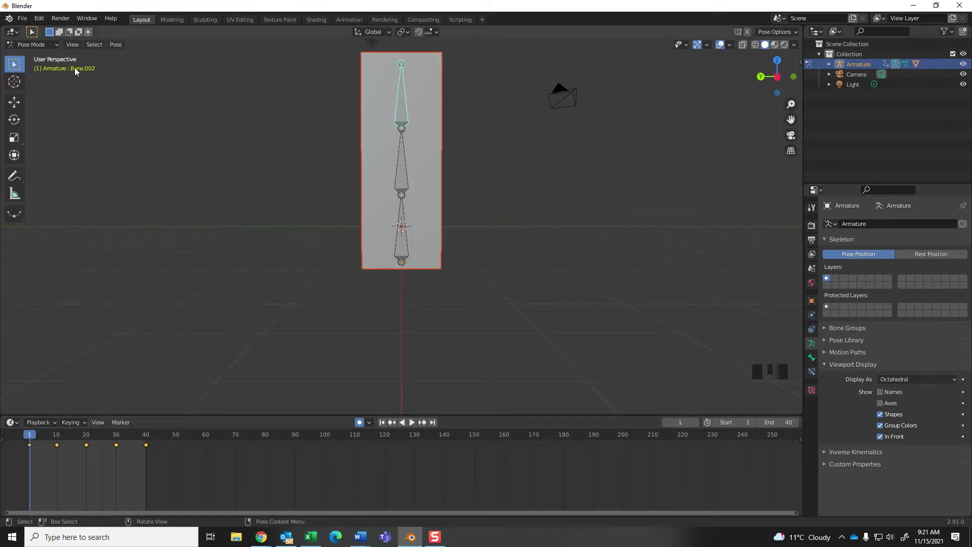
- Return to Object Mode, select the Cube mesh, and switch it to Weight Paint mode
click(48, 44)
click(26, 56)
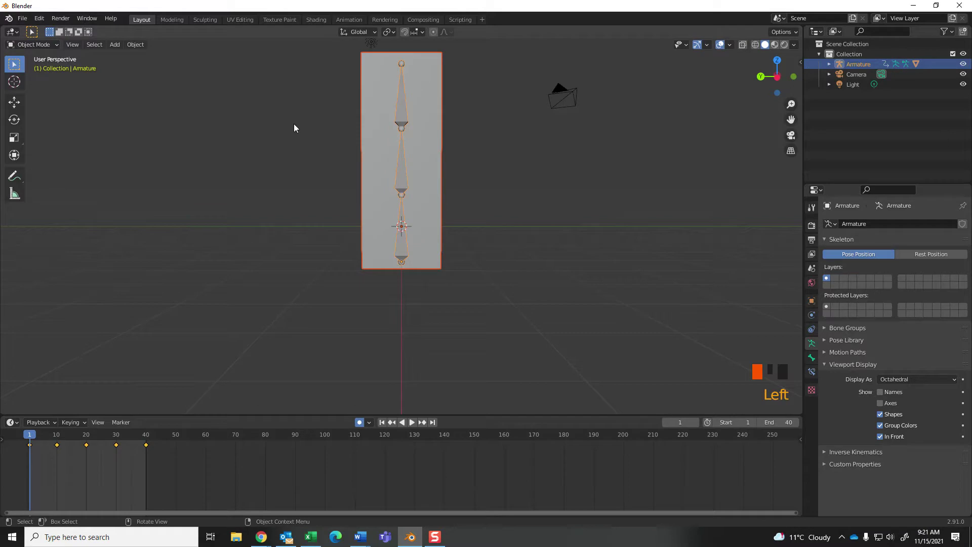
click(377, 190)
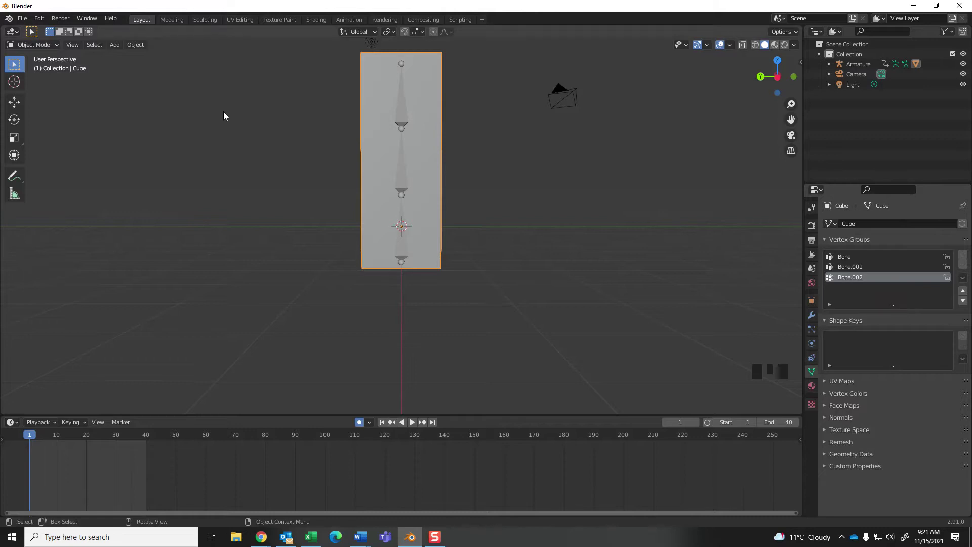
click(45, 44)
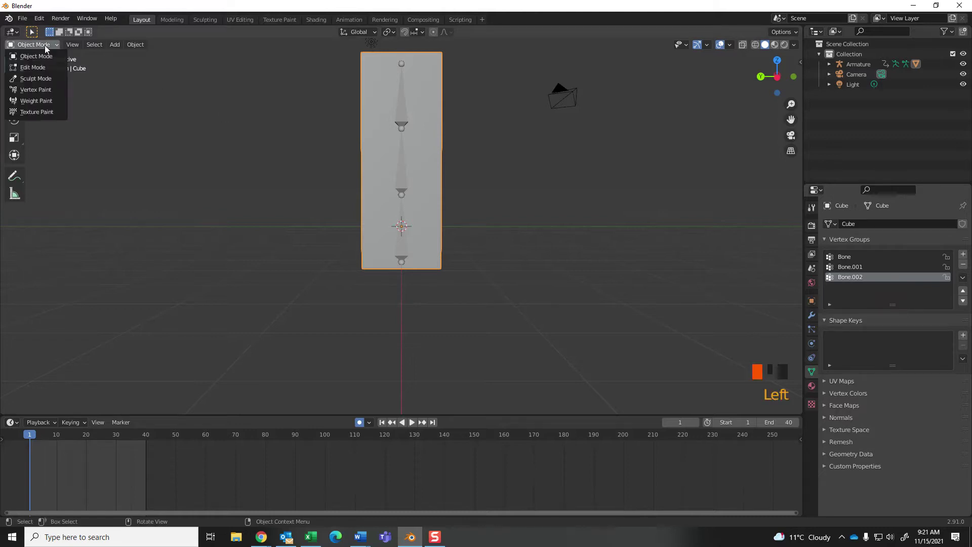
click(36, 101)
- Show the Bone.001 vertex group weights and orbit and zoom in on the Cube's front
mouse_move(468, 114)
middle_down()
mouse_move(487, 190)
mouse_move(469, 205)
middle_up()
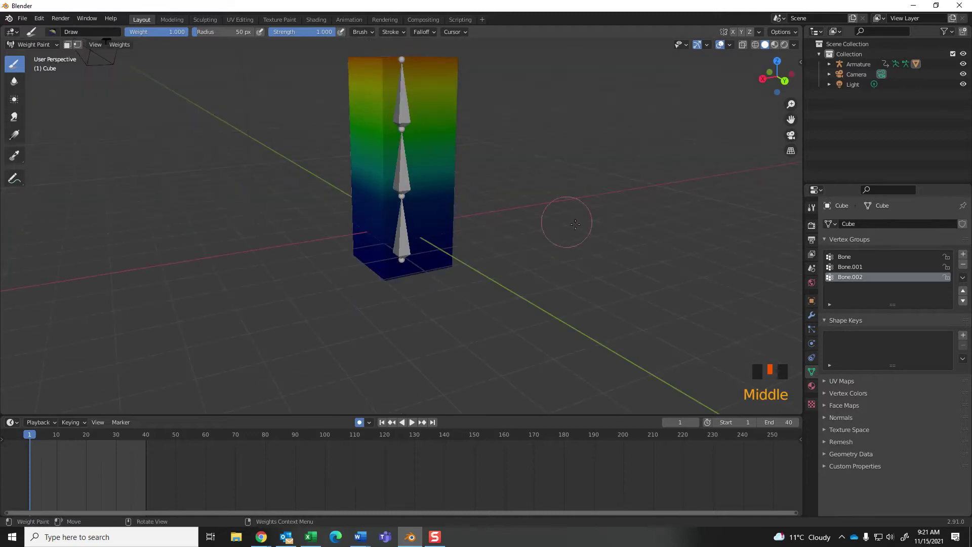
mouse_move(544, 159)
middle_down()
mouse_move(456, 138)
mouse_move(445, 120)
middle_up()
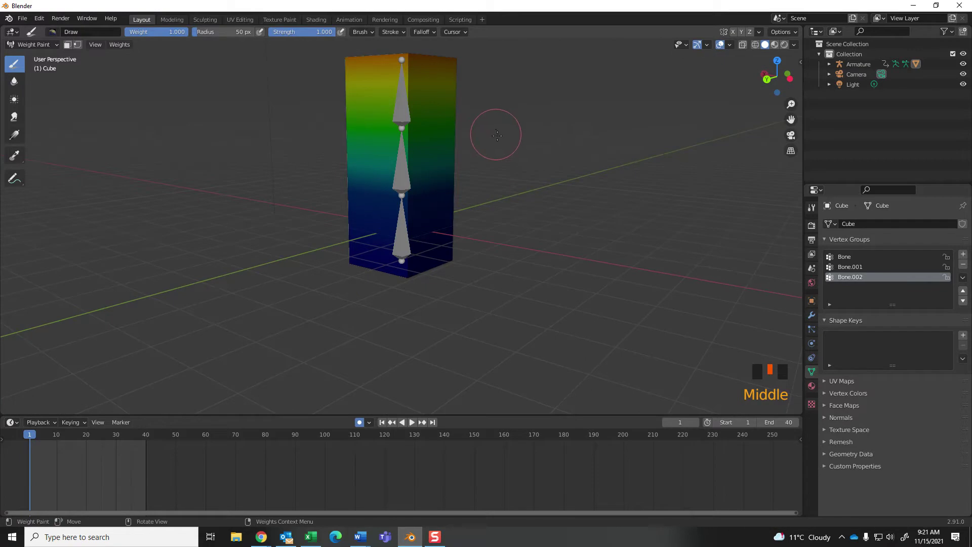
click(847, 266)
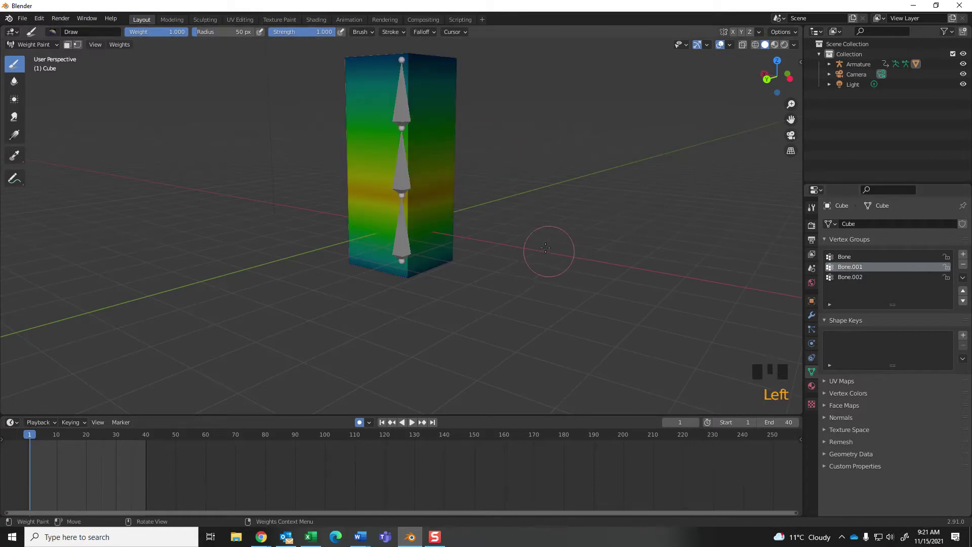
middle_drag(381, 259, 399, 238)
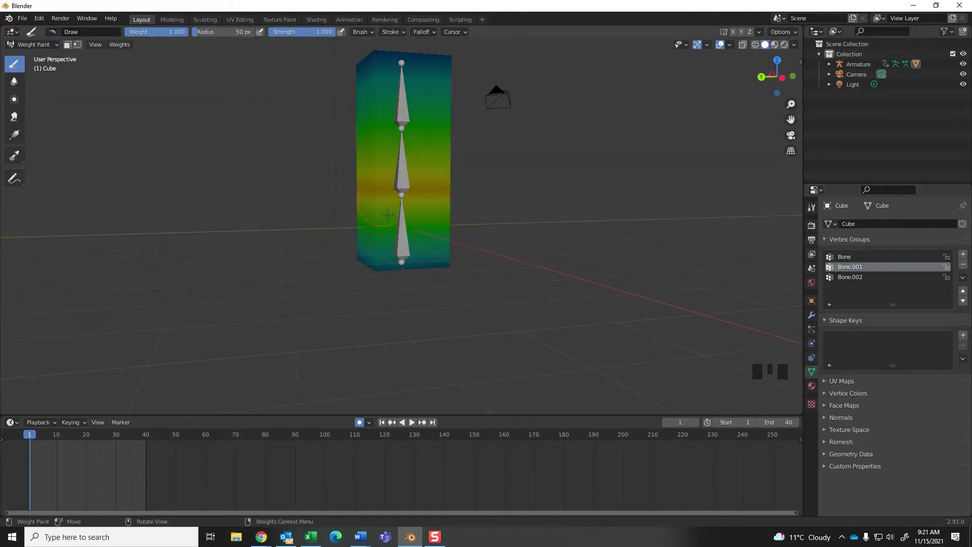
middle_drag(387, 276, 300, 240)
scroll(383, 272, up, 3)
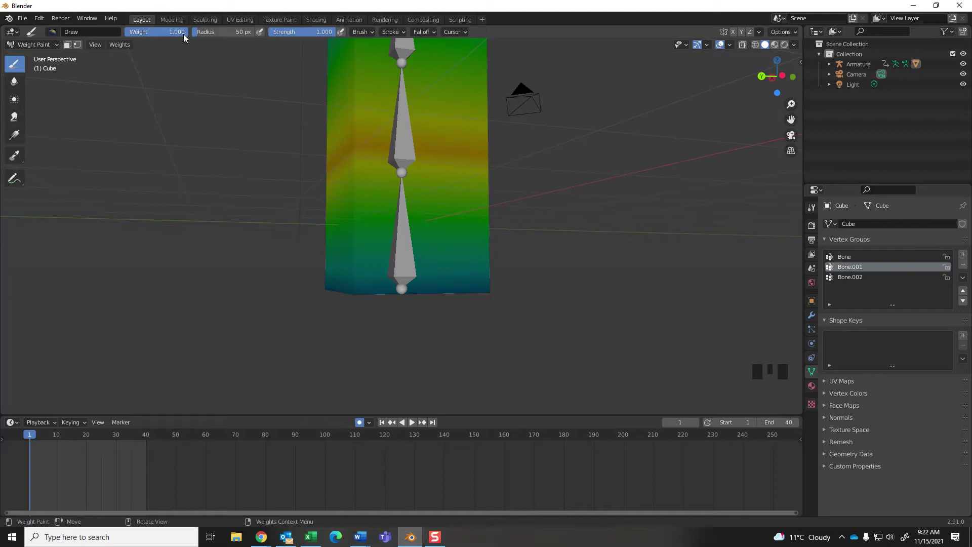
- Set the brush weight to 0.000 and paint zero weight along the cube's bottom edge
drag(184, 37, 126, 32)
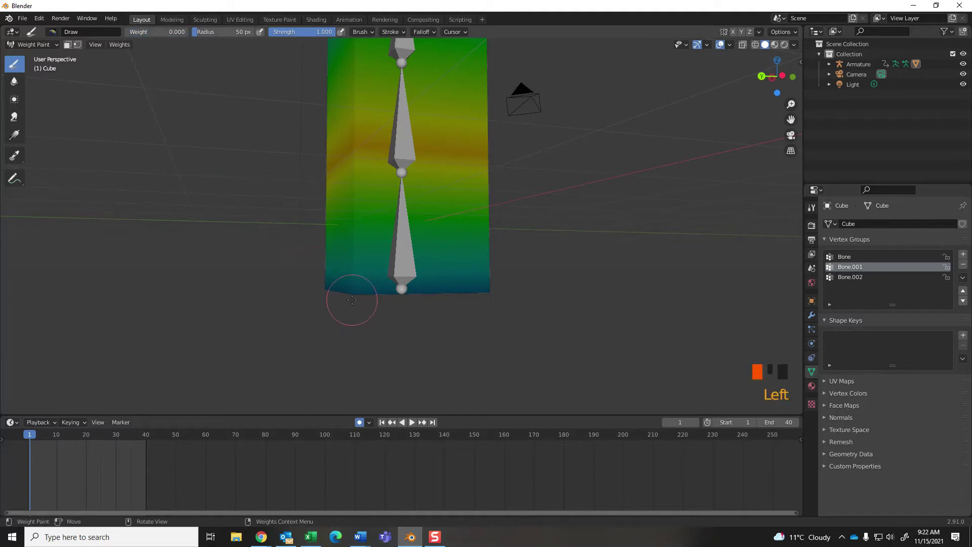
mouse_move(352, 300)
mouse_down()
mouse_move(341, 288)
mouse_move(500, 287)
mouse_up()
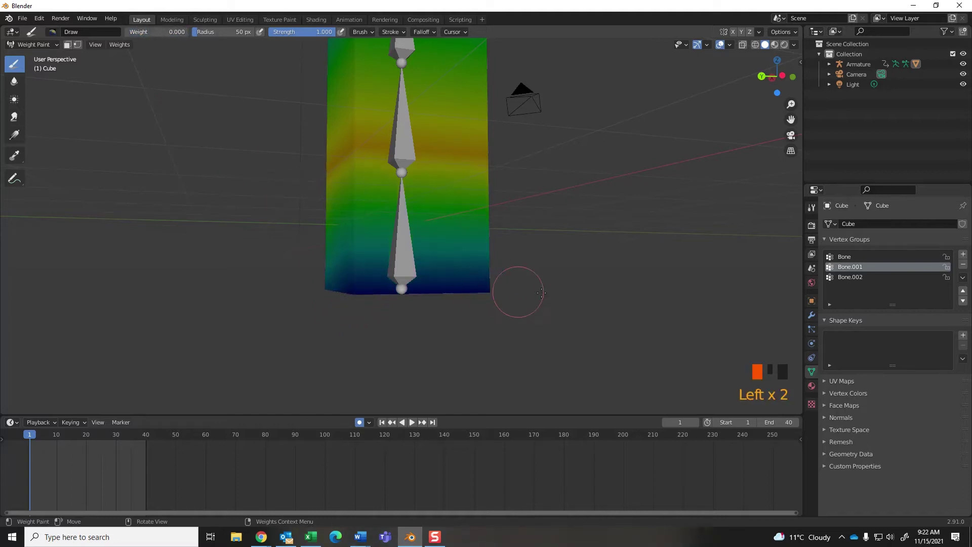
middle_drag(542, 293, 409, 293)
click(409, 292)
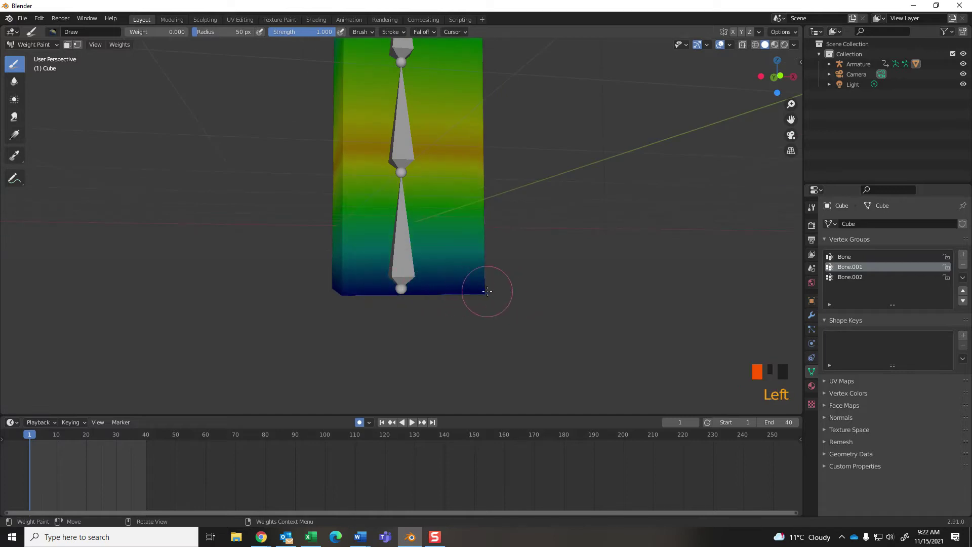
middle_drag(495, 289, 340, 286)
click(433, 293)
click(524, 291)
- Paint zero weight on the remaining bottom sides and corners, then start playback
middle_drag(523, 291, 494, 298)
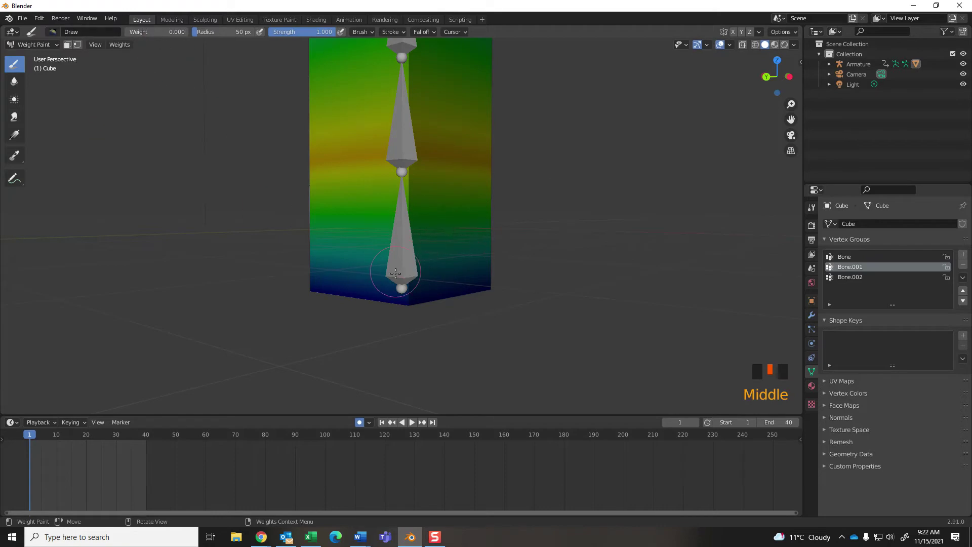
click(467, 301)
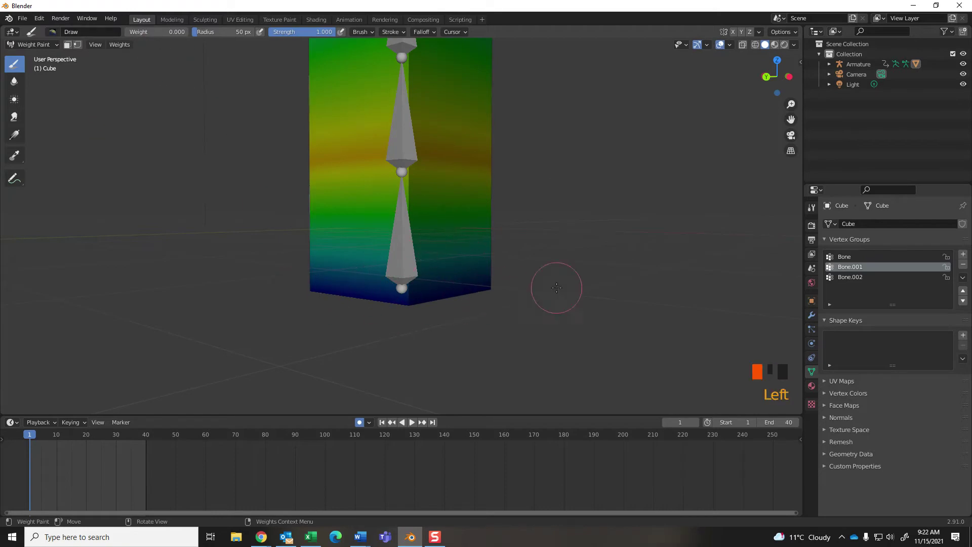
middle_drag(556, 288, 385, 291)
click(366, 296)
middle_drag(546, 283, 371, 296)
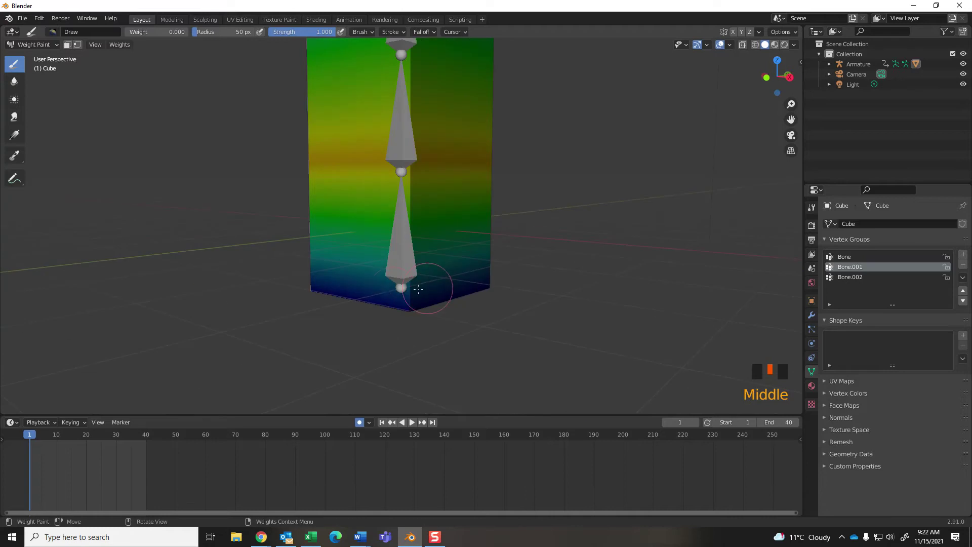
click(508, 285)
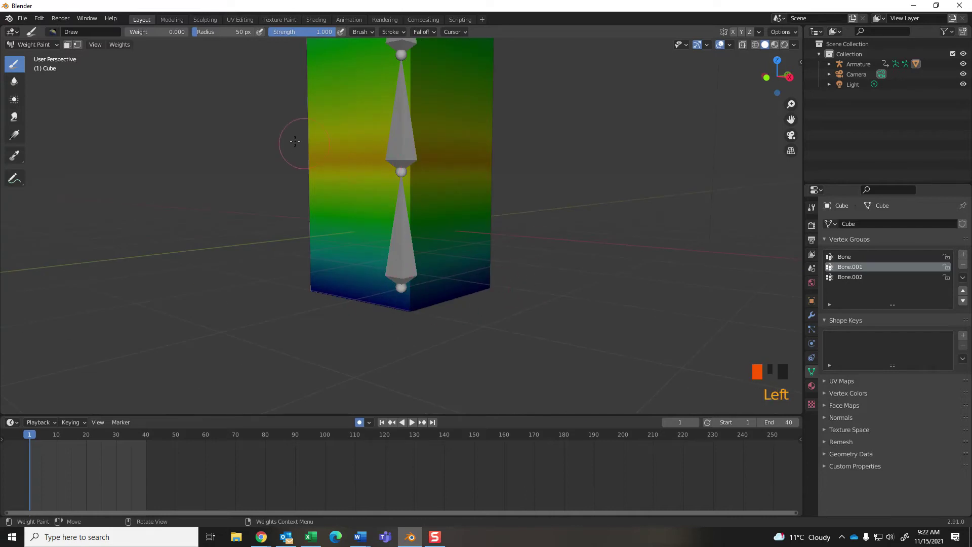
key(space)
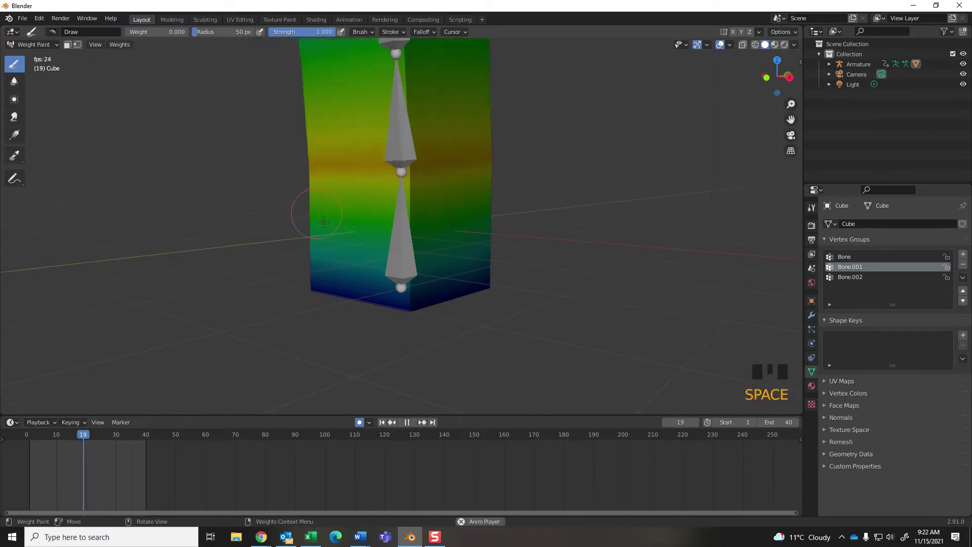
- Watch the bending playback from several angles, zoomed out, then pause and restart it
middle_drag(301, 211, 488, 302)
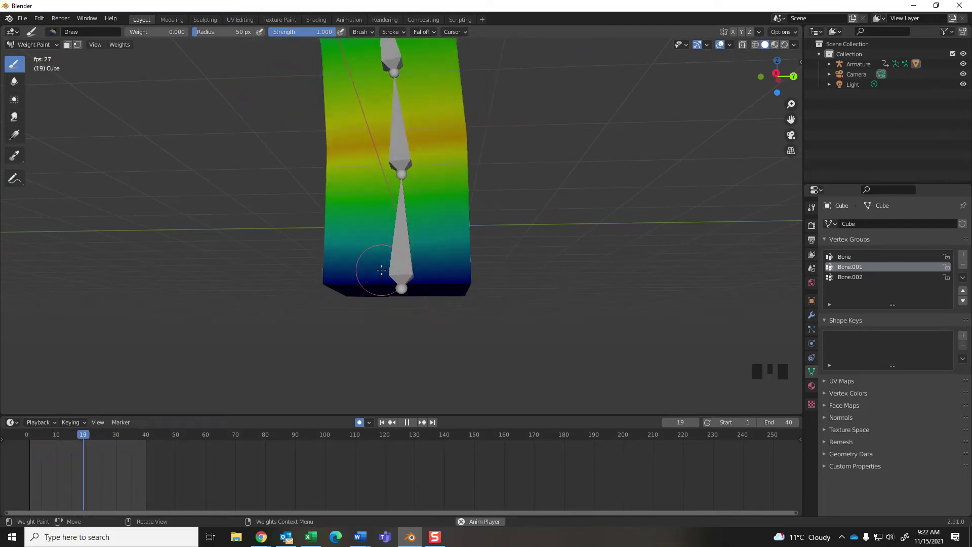
middle_drag(423, 276, 510, 256)
scroll(515, 246, down, 2)
scroll(515, 246, down, 1)
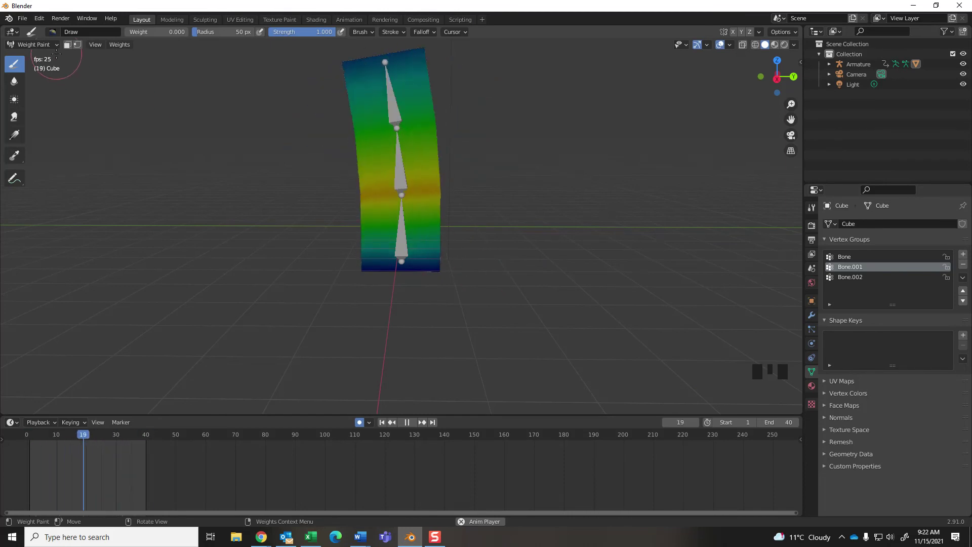
key(space)
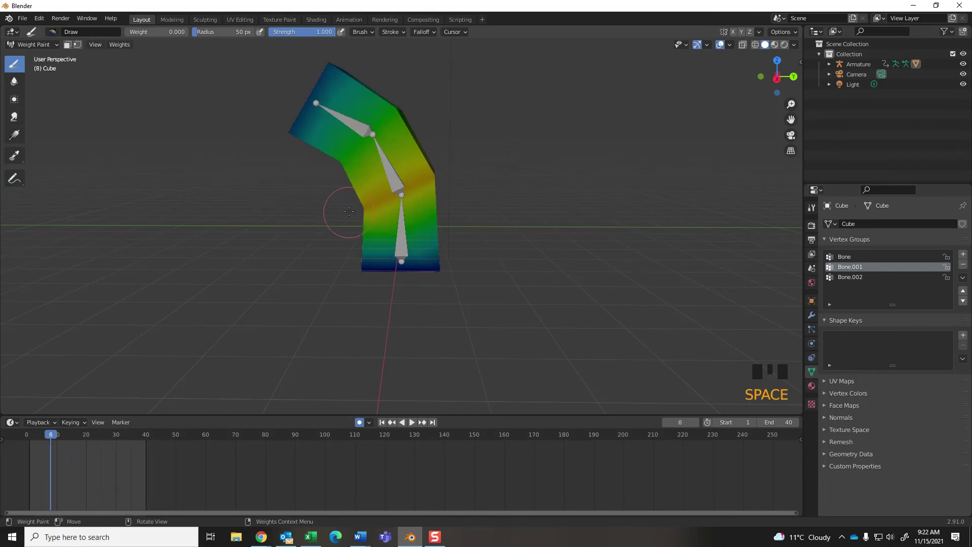
key(space)
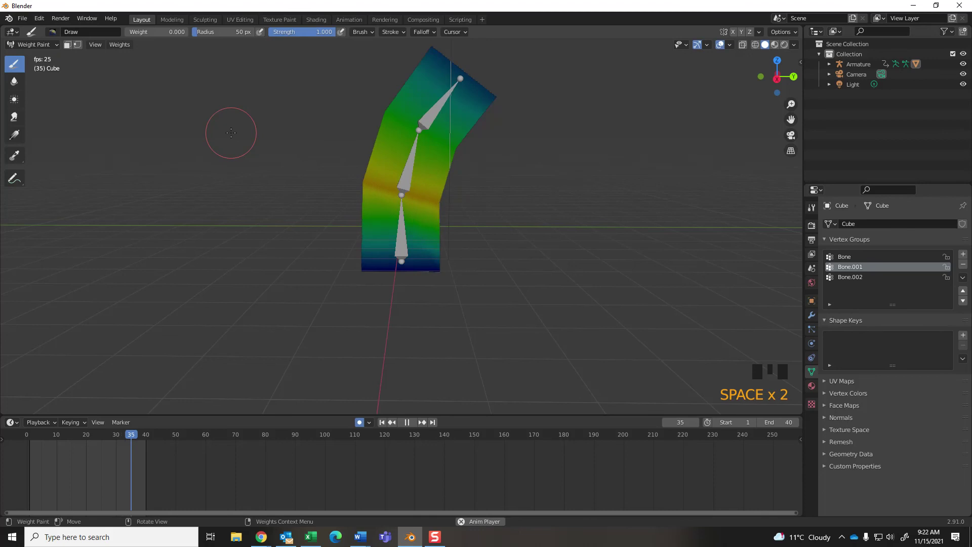
key(space)
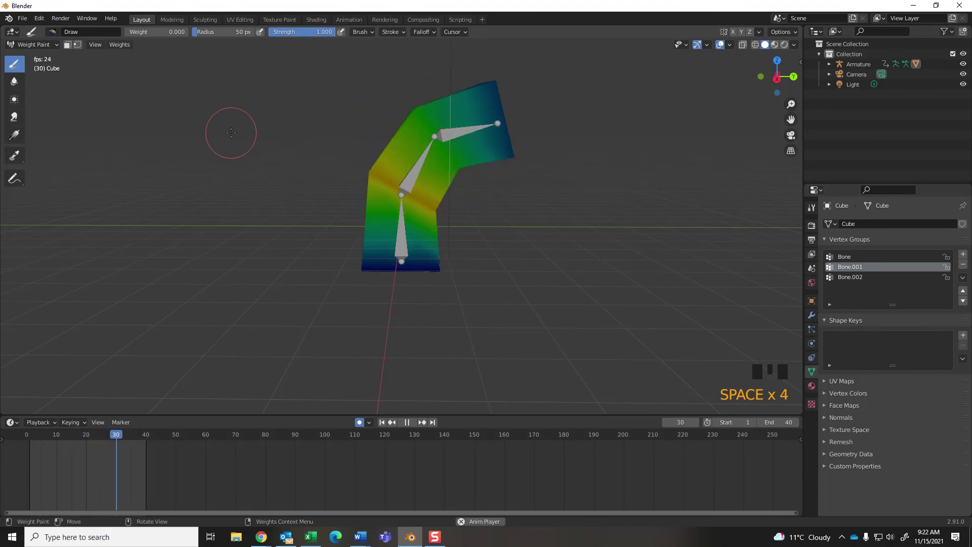